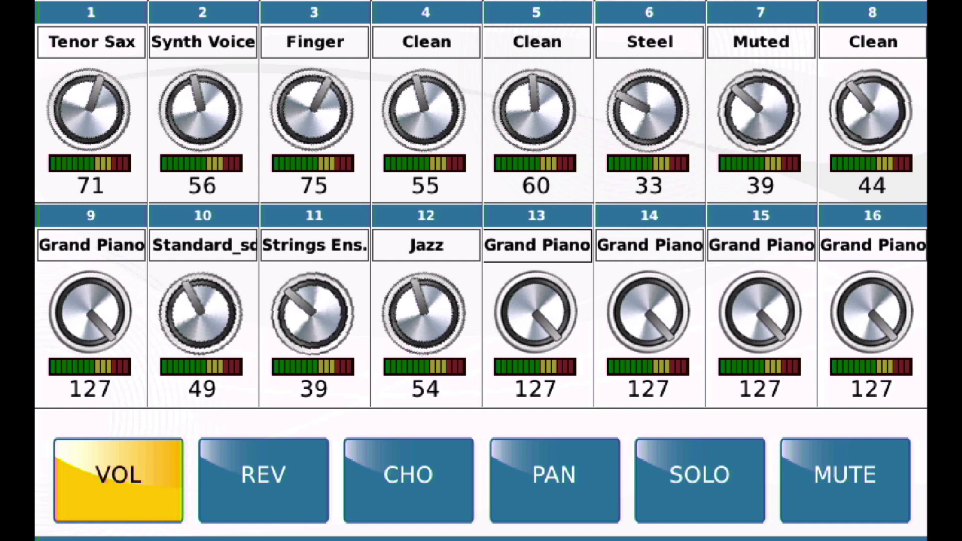
Open the preferences from the main menu and switch Midifile Save Mix on and back off
key("Escape")
key("Escape")
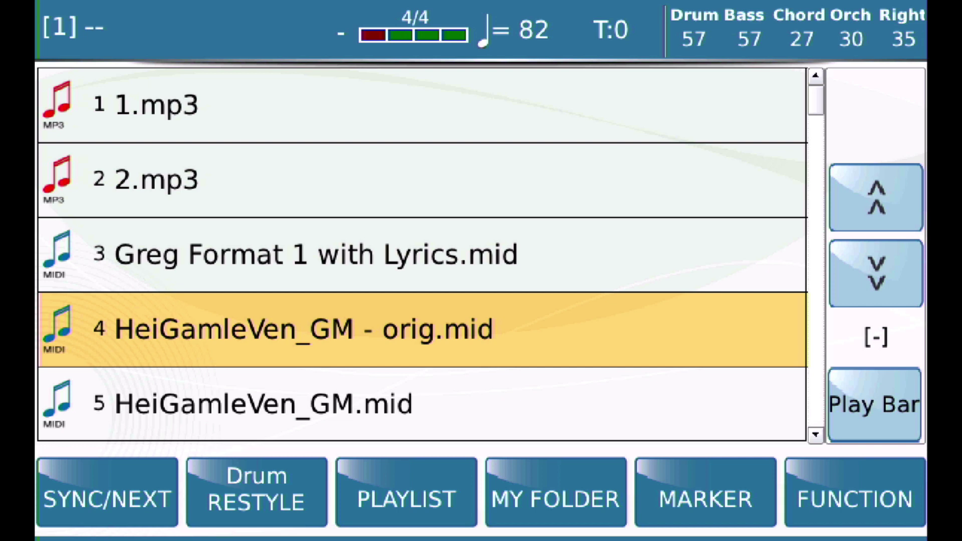
key("Menu")
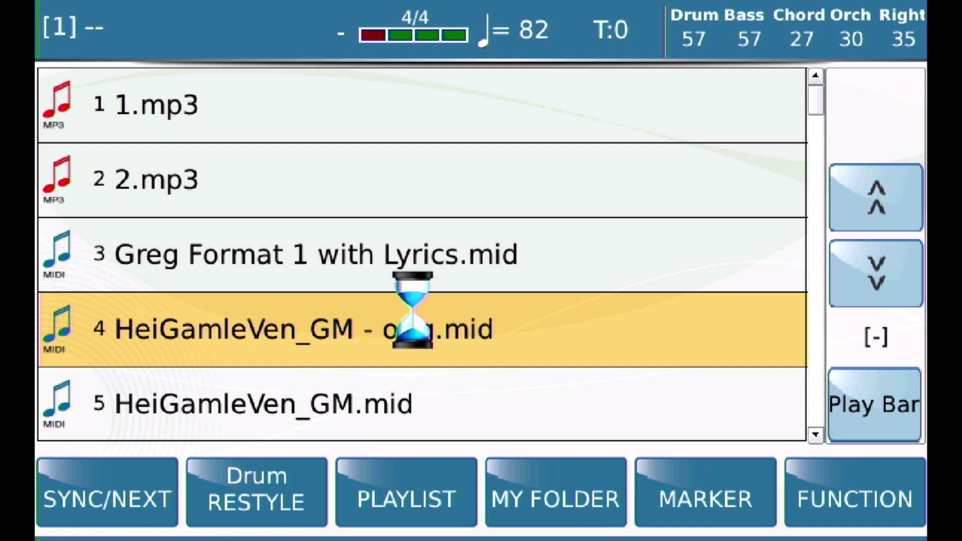
left_click(817, 145)
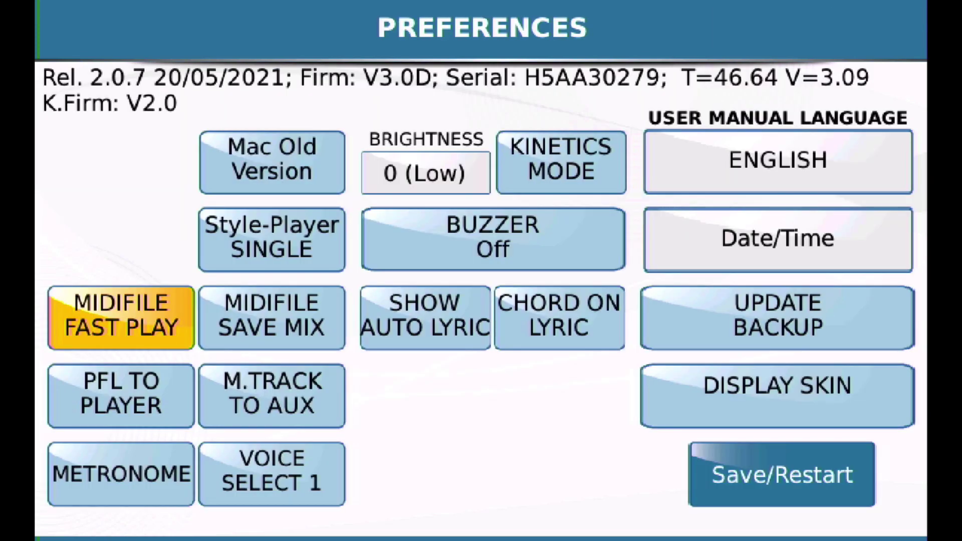
left_click(272, 318)
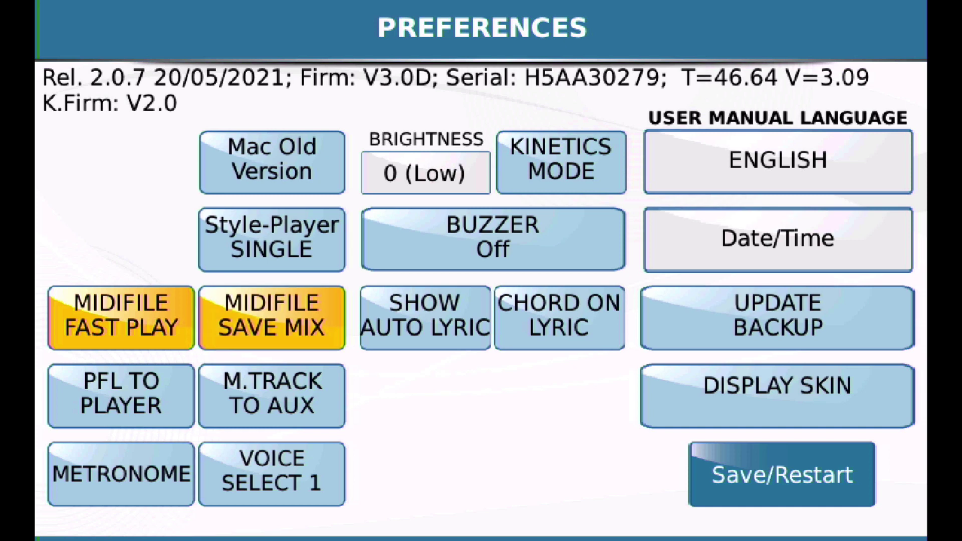
left_click(271, 317)
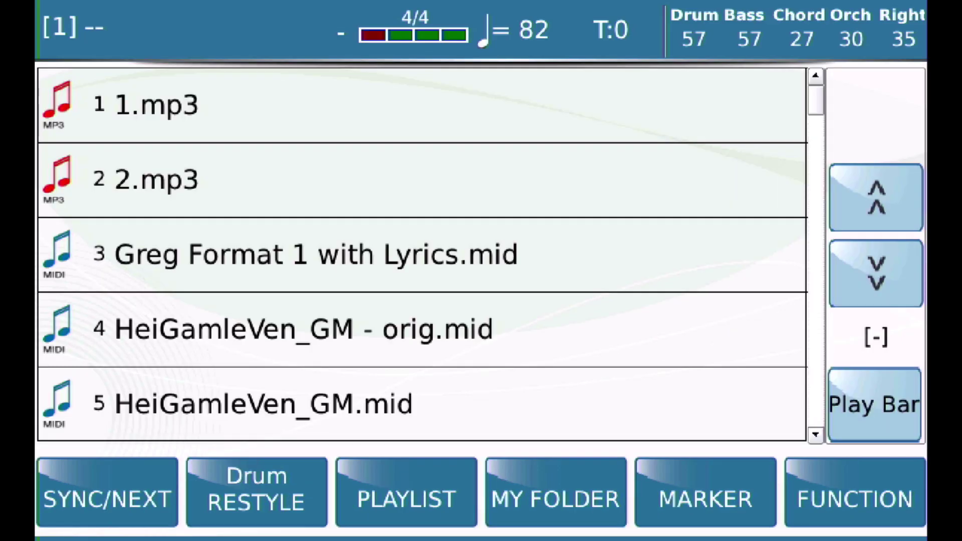
Load HeiGamleVen_GM - orig.mid and raise the volume of part 5 (Clean) to 90 in the GM mixer
left_click(422, 329)
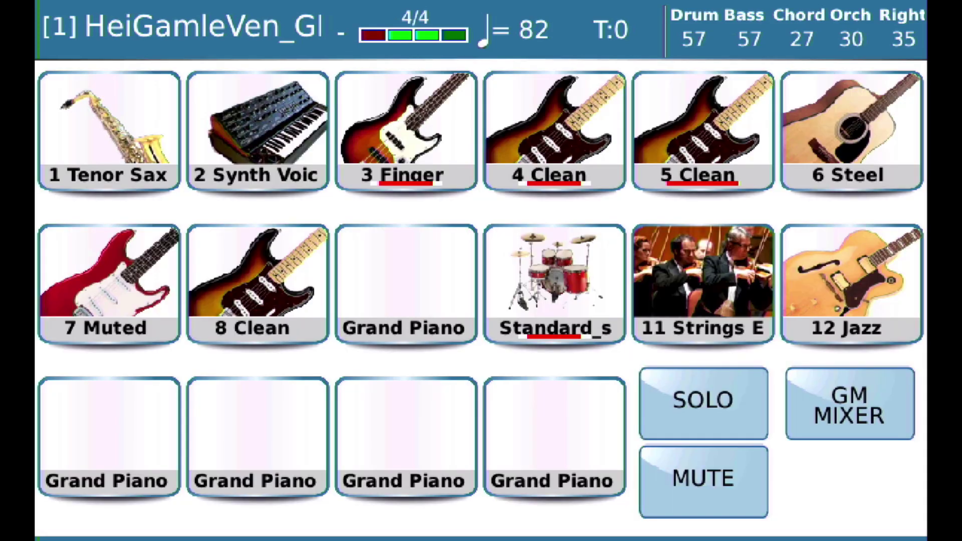
left_click(850, 403)
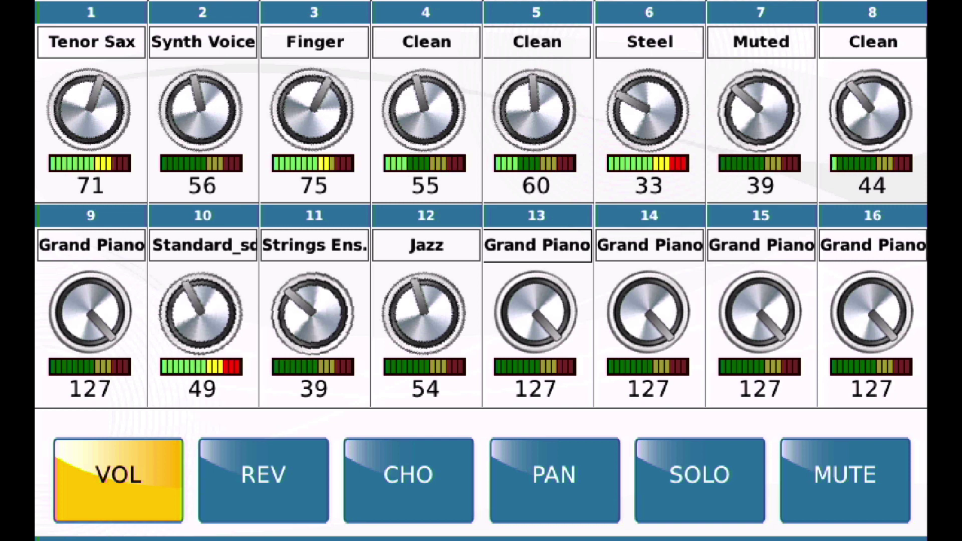
left_click(534, 109)
scroll(535, 109, "up", 5)
scroll(535, 109, "up", 20)
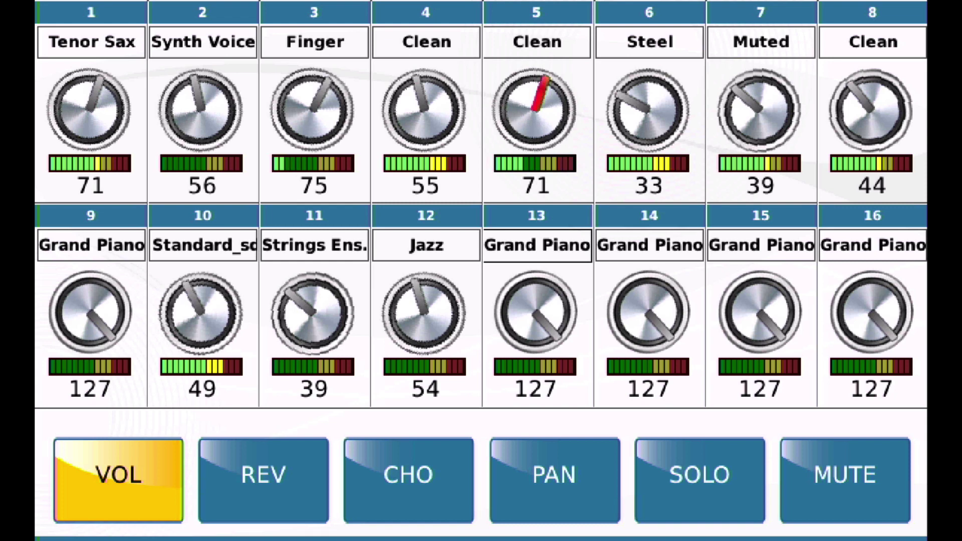
scroll(535, 109, "up", 1)
scroll(534, 109, "down", 2)
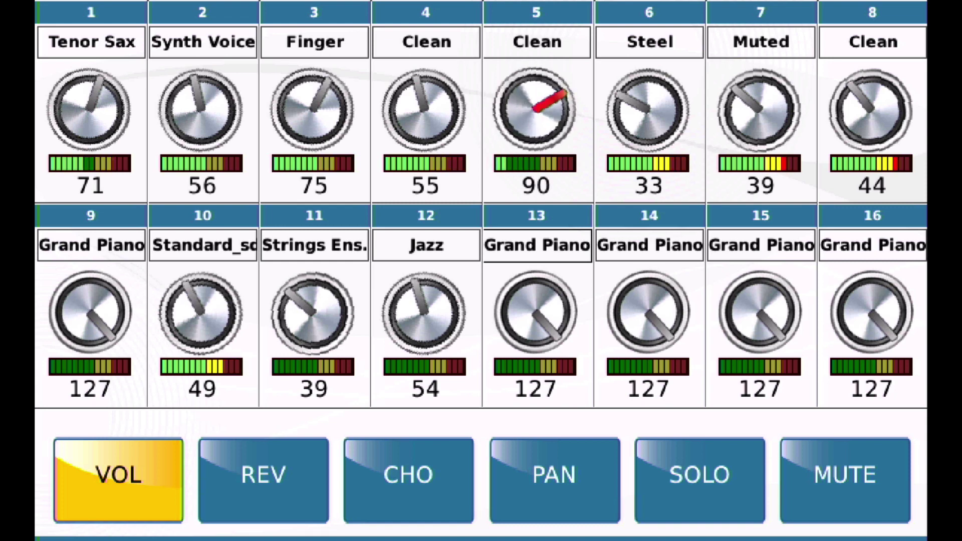
Save the midifile setup with the Global parameter option, overwriting the existing file, and return to the file list
key("ctrl+s")
left_click(481, 249)
left_click(480, 404)
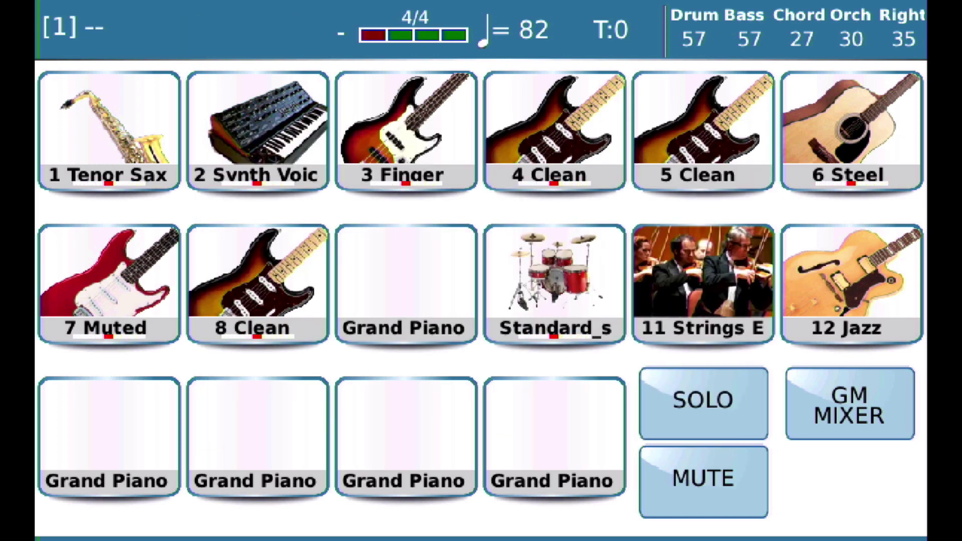
key("Escape")
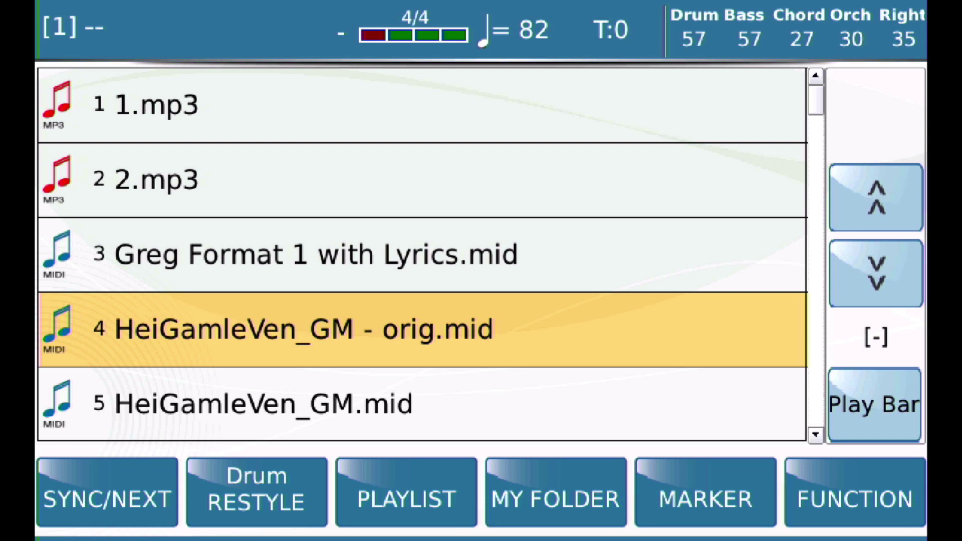
Reload HeiGamleVen_GM - orig.mid and check part 5's volume in its voice page and in the GM mixer
left_click(422, 254)
left_click(422, 329)
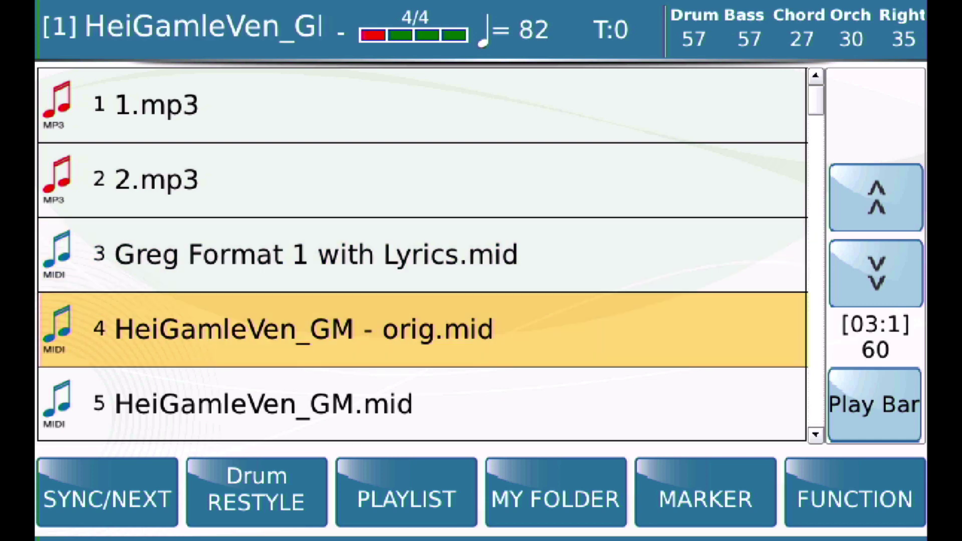
key("Return")
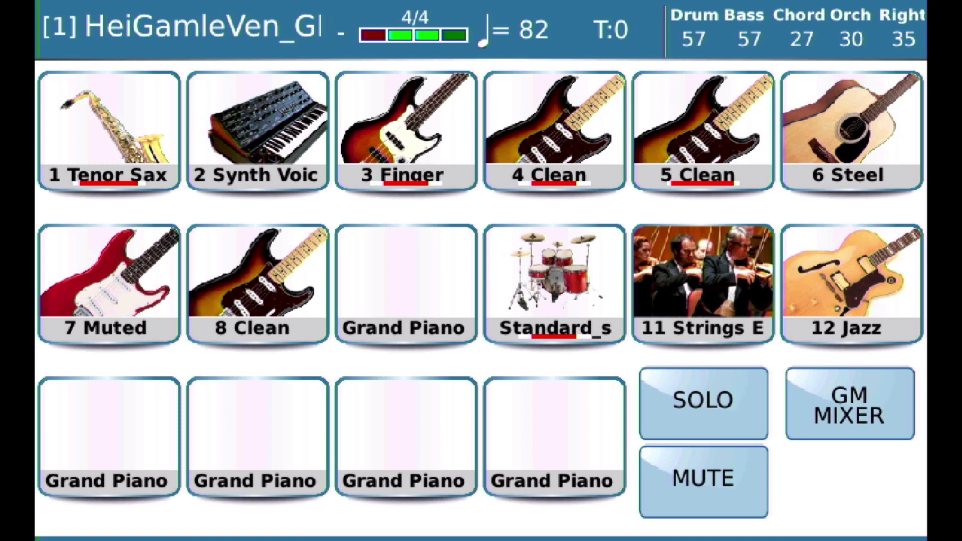
left_click(704, 130)
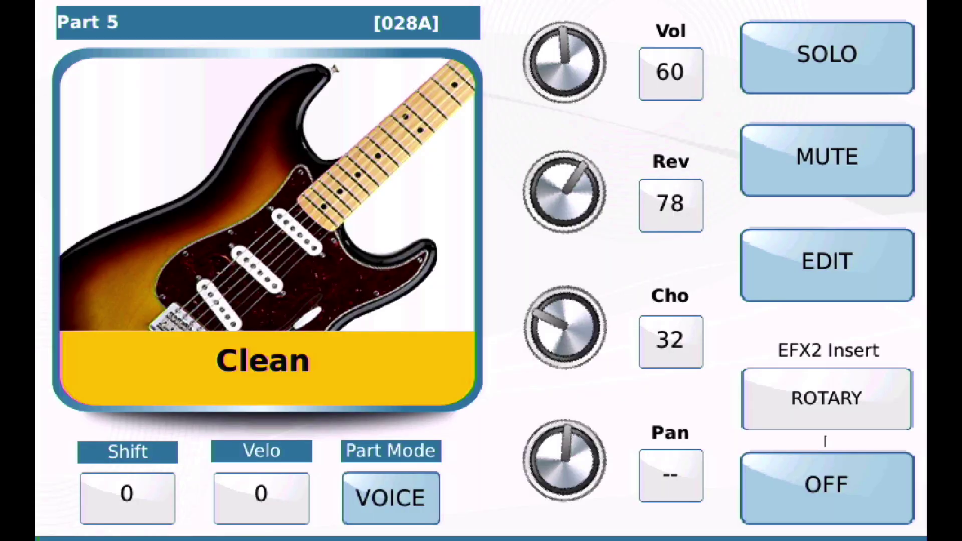
key("Escape")
left_click(841, 404)
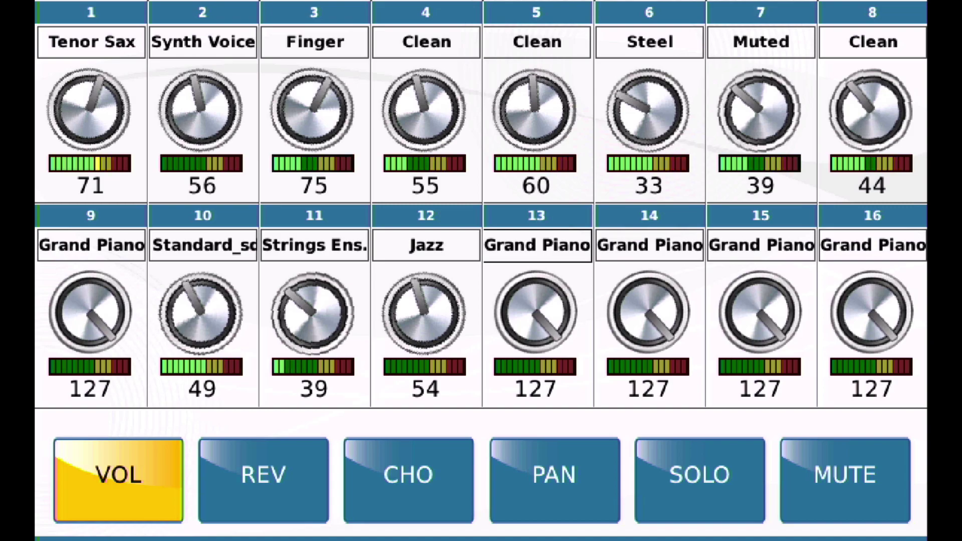
key("Escape")
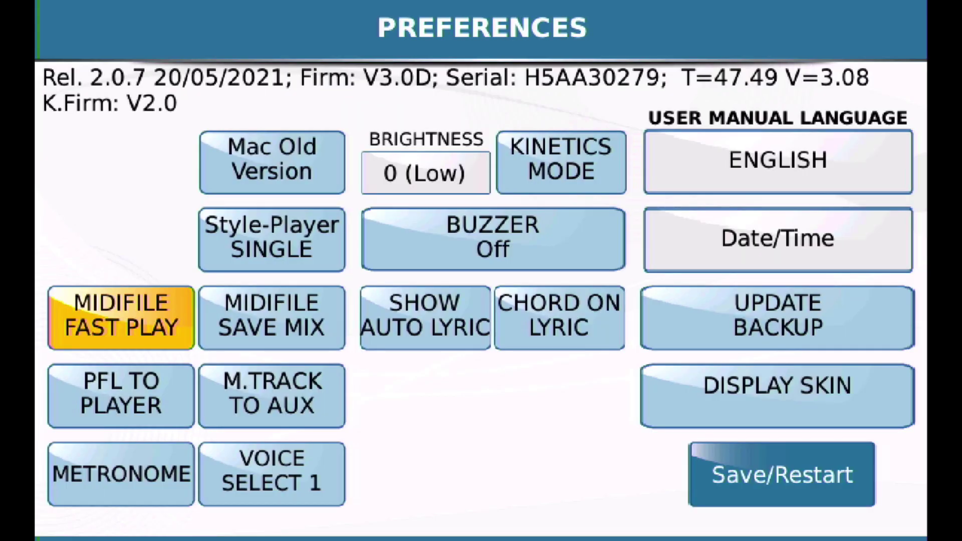
Enable Midifile Save Mix in the preferences and reopen the memory card's file list
left_click(272, 317)
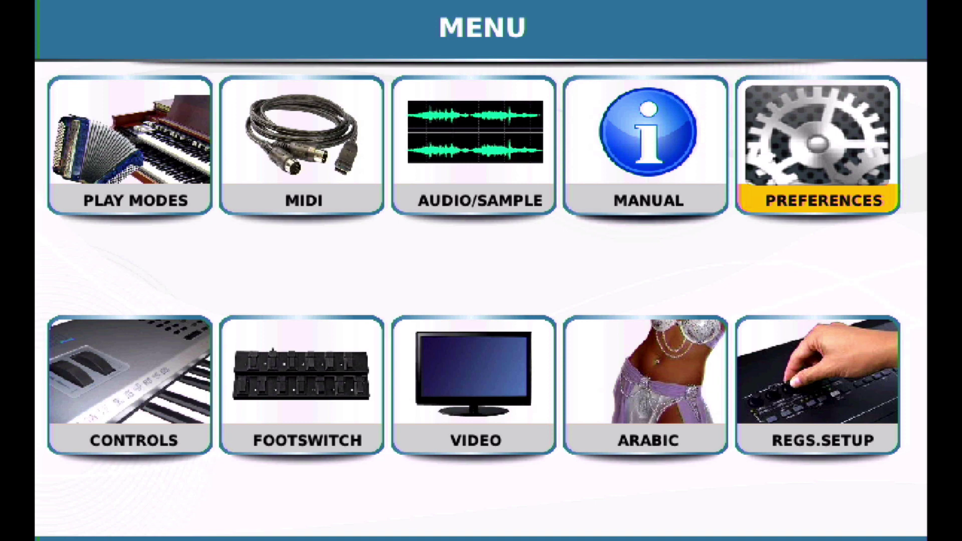
key("Escape")
left_click(588, 148)
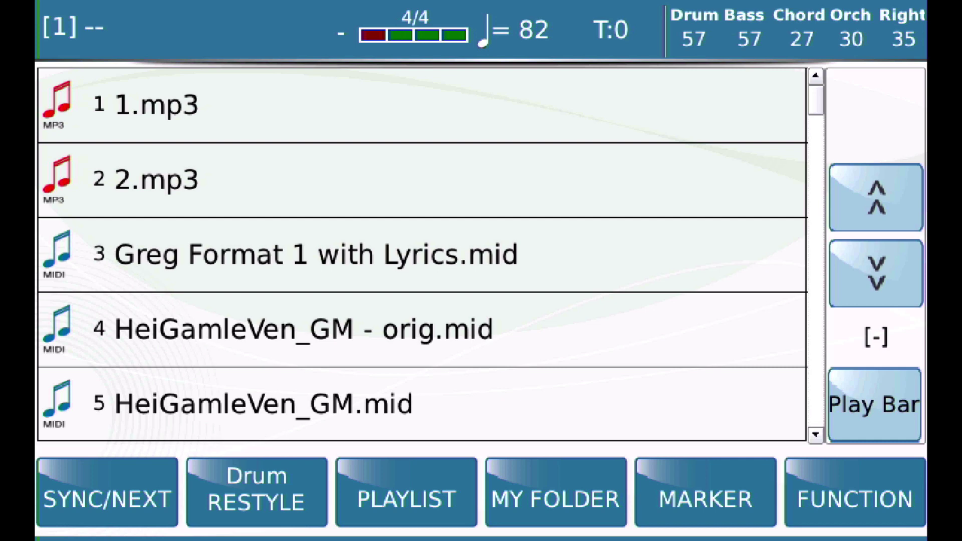
Load HeiGamleVen_GM - orig.mid again and lower the volume of part 5 (Clean) in the GM mixer
left_click(422, 330)
key("Escape")
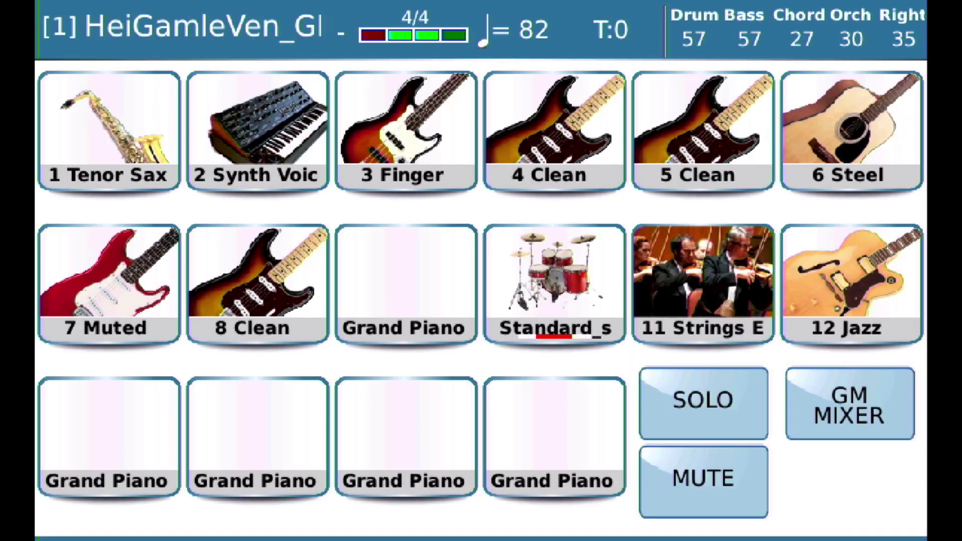
left_click(849, 403)
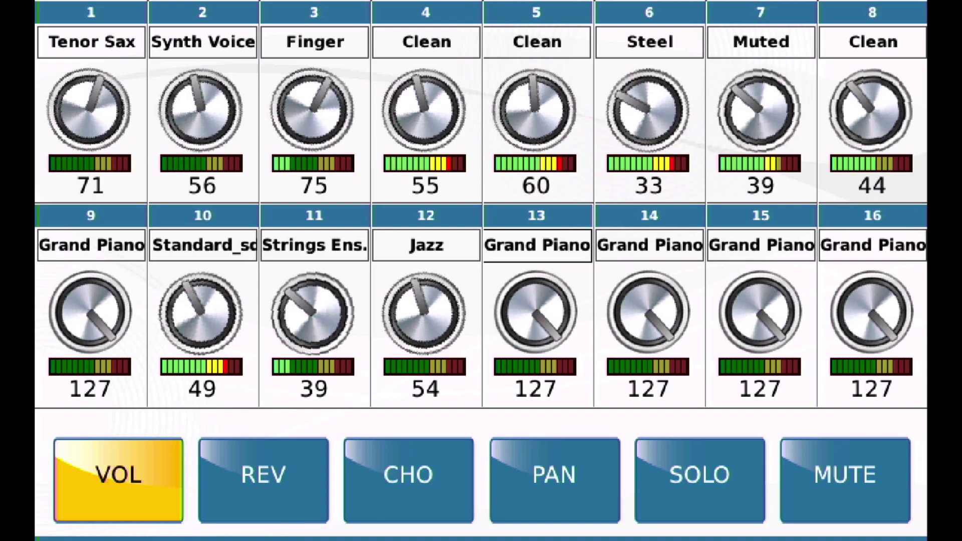
left_click(535, 110)
scroll(535, 110, "down", 18)
left_click_drag(535, 136, 535, 166)
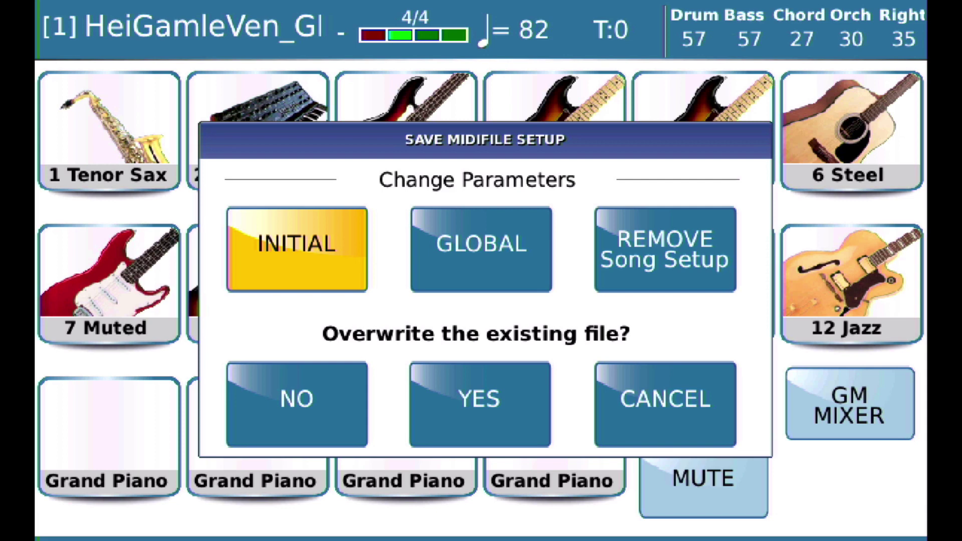
Save the lowered mix with the Global option over the existing file and go back to the song list
left_click(481, 242)
left_click(481, 397)
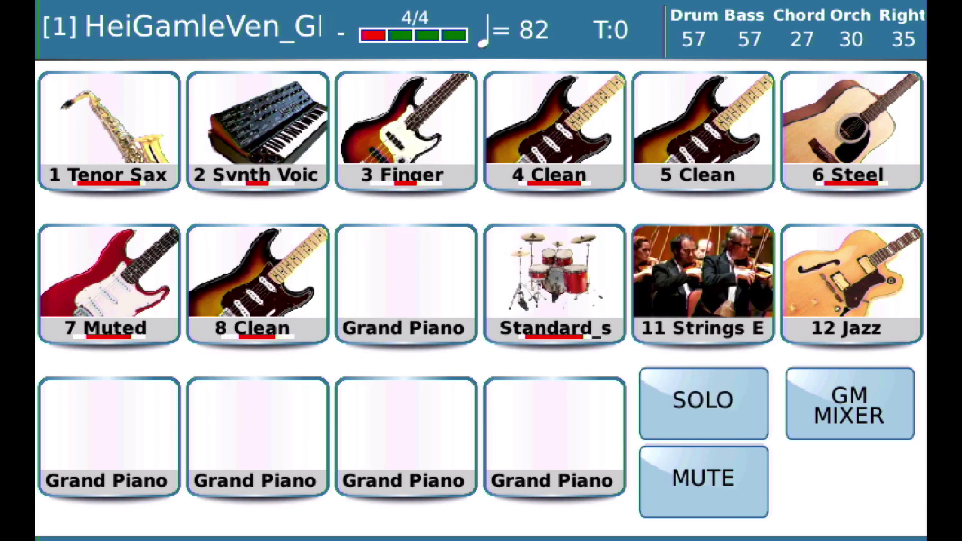
key("Escape")
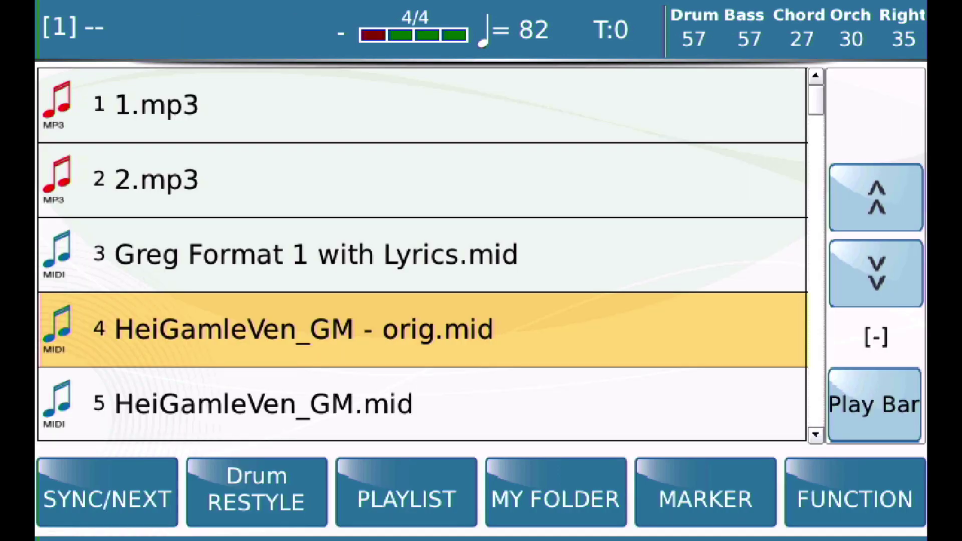
Reload HeiGamleVen_GM - orig.mid and open the GM mixer to check the saved volume of part 5
left_click(422, 255)
left_click(422, 329)
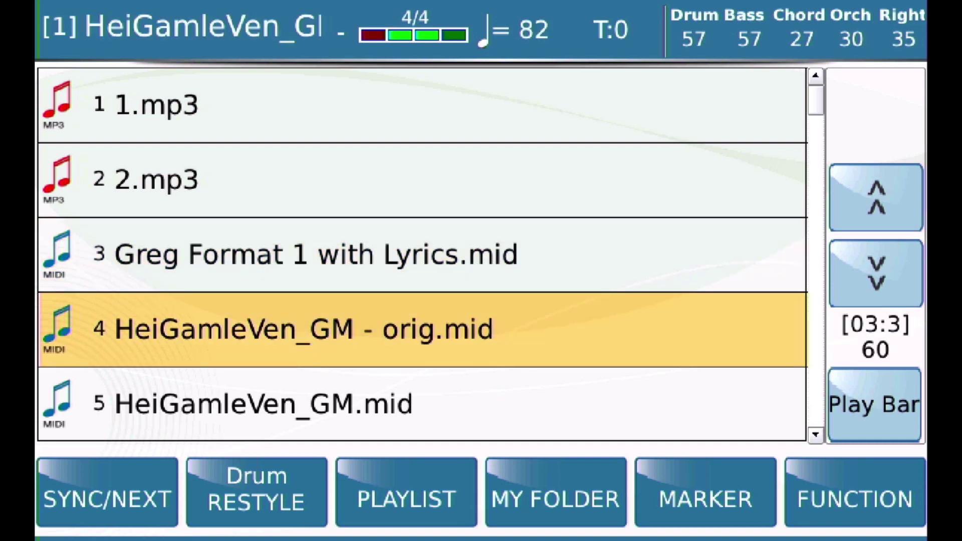
key("Tab")
left_click(849, 405)
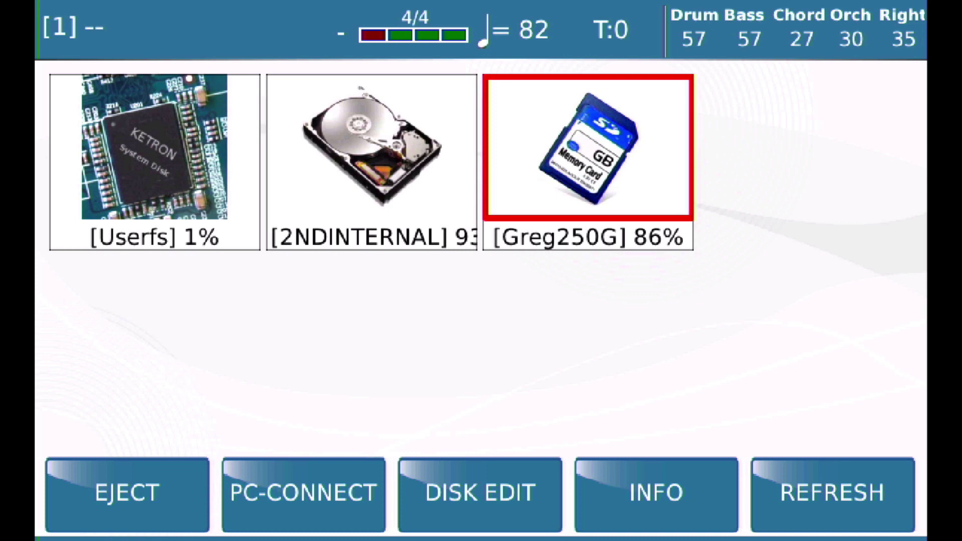
Open the memory card, play HeiGamleVen_GM - orig.mid briefly and stop it
left_click(588, 162)
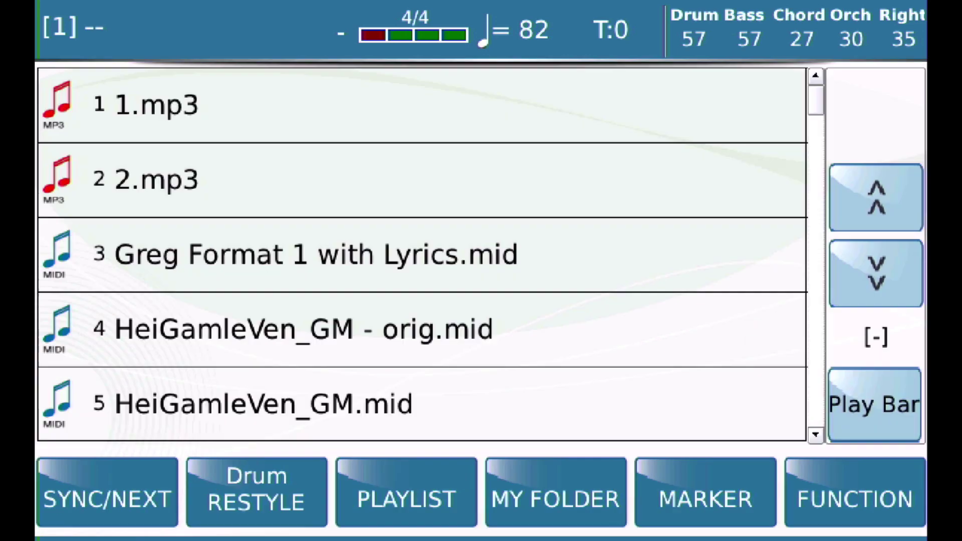
left_click(422, 329)
key("space")
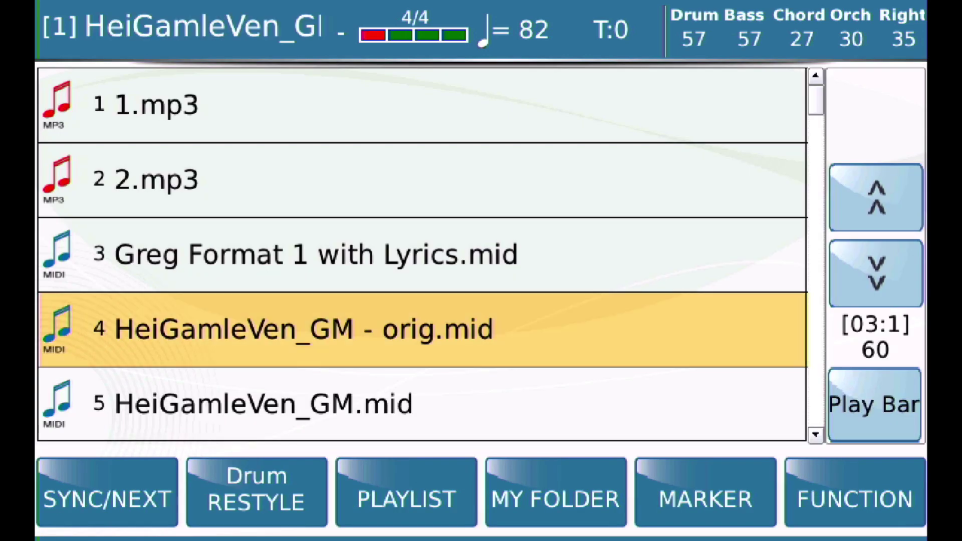
key("space")
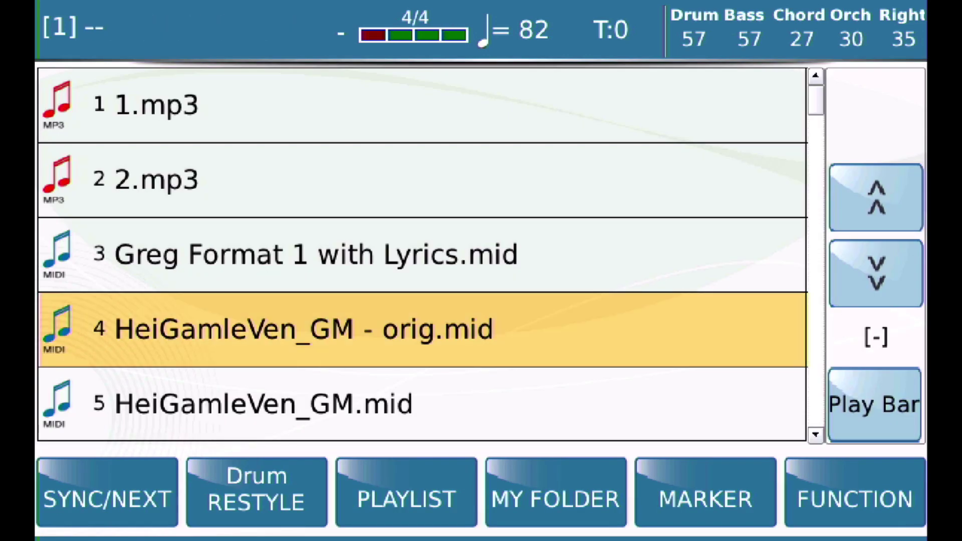
Open the player's function settings and switch Midi mix on and back off
left_click(855, 492)
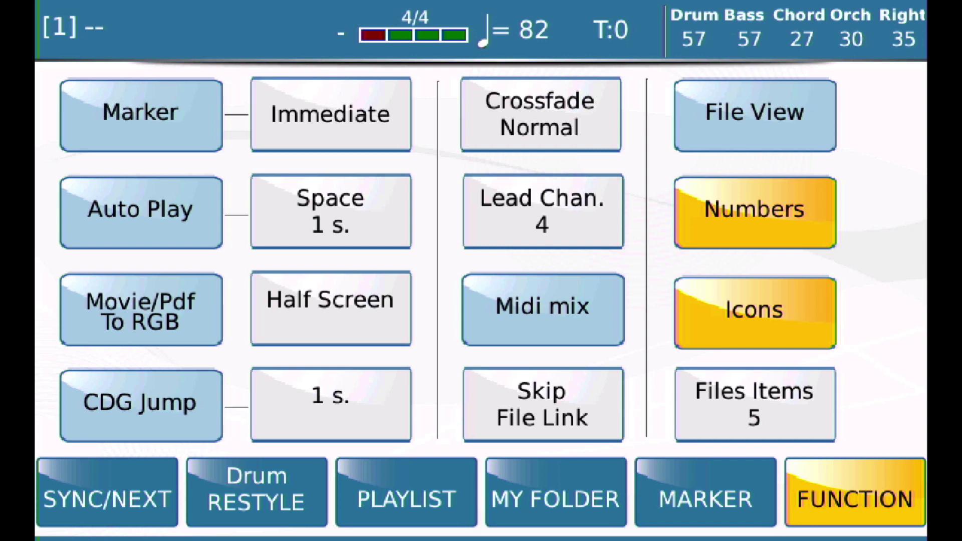
left_click(543, 309)
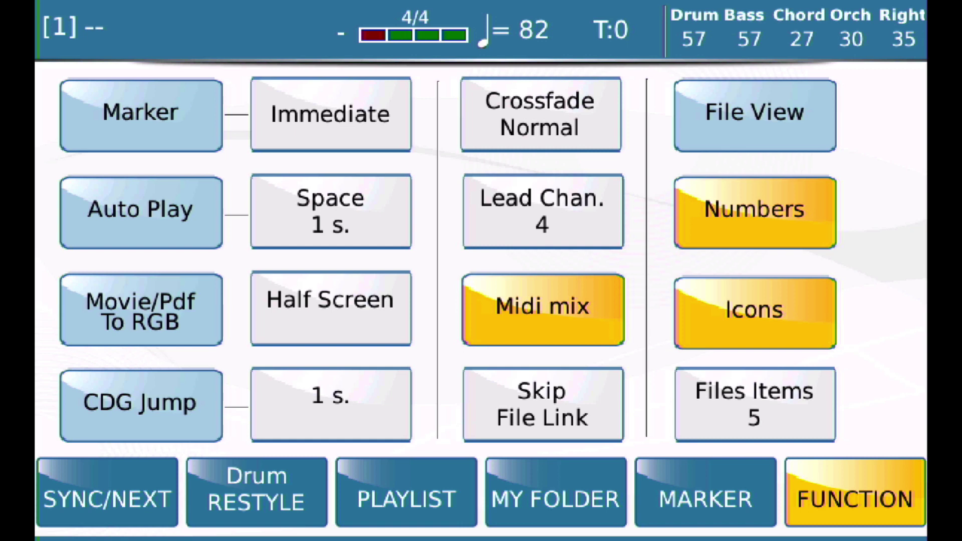
left_click(543, 310)
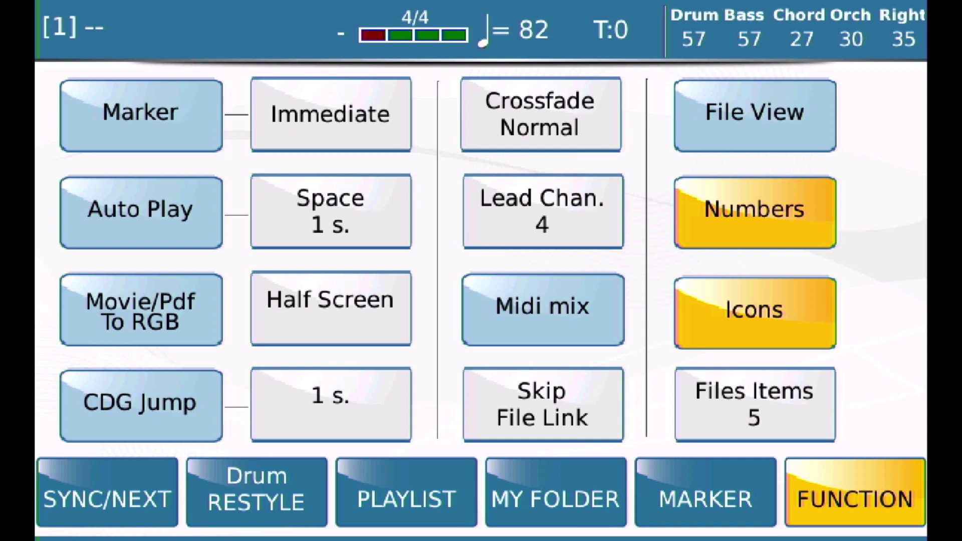
key("Escape")
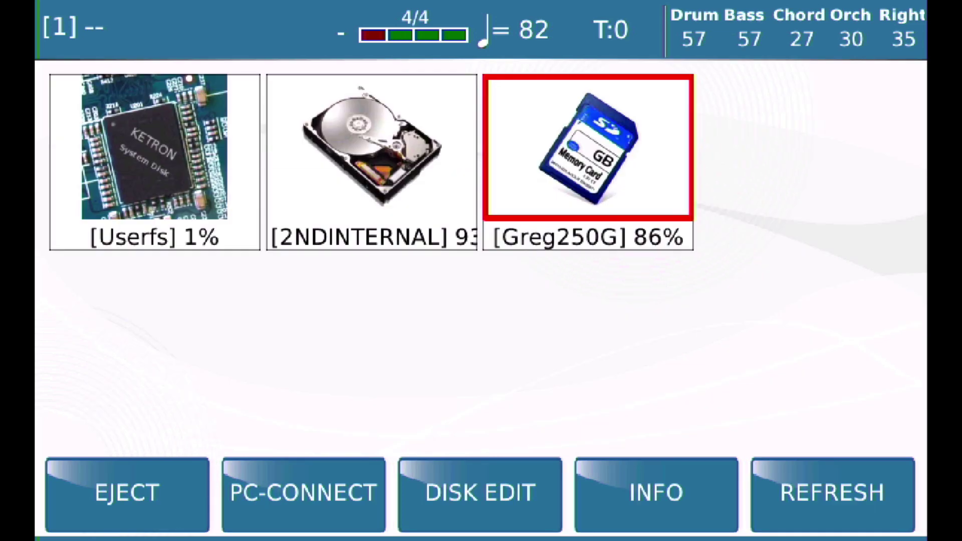
key("Escape")
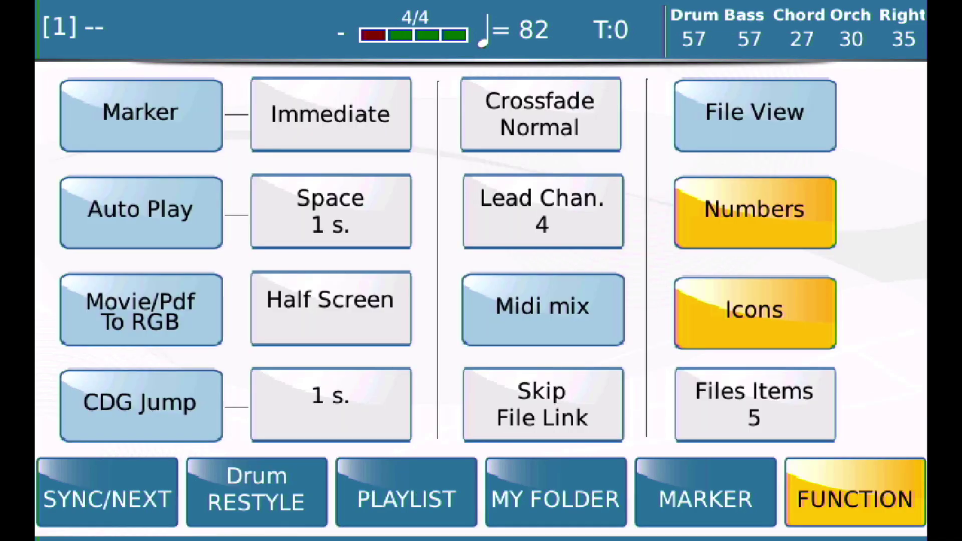
key("Escape")
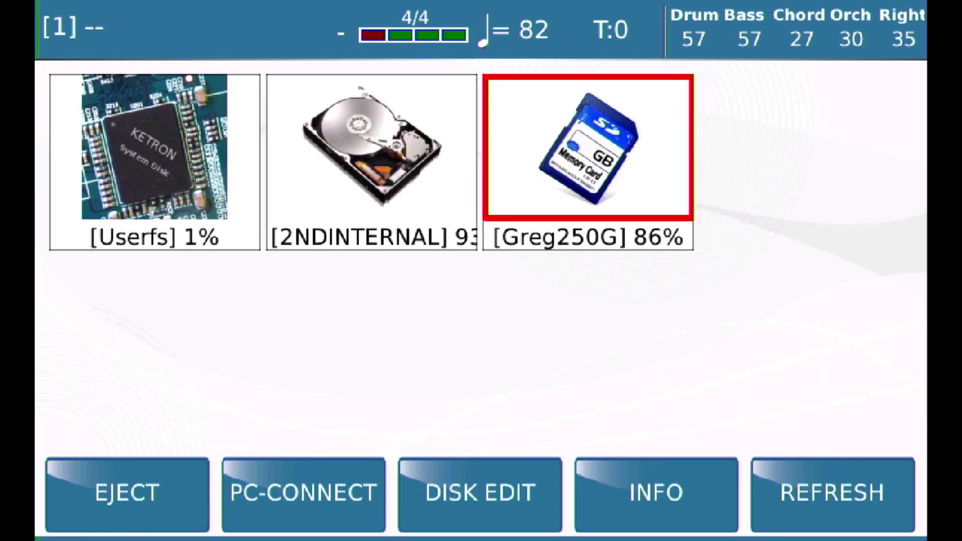
key("Escape")
key("Escape")
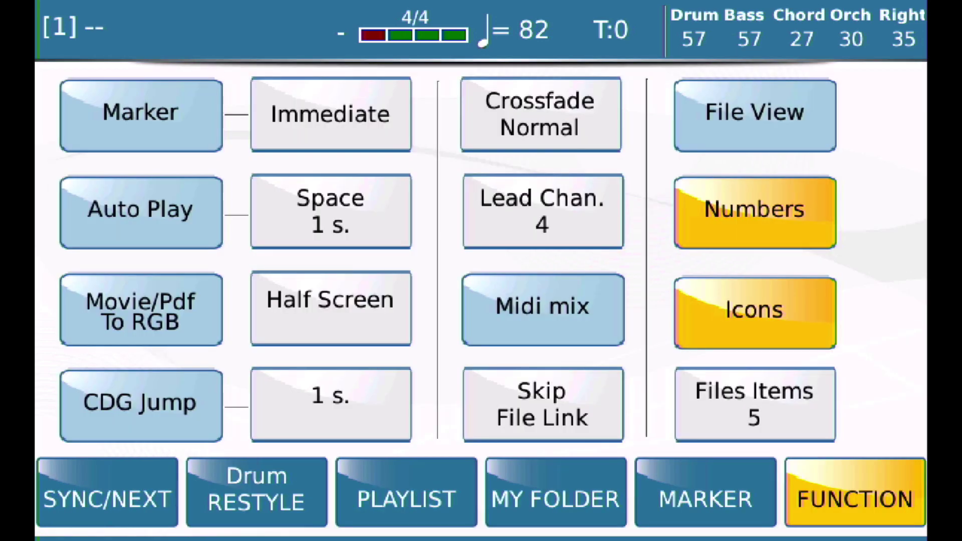
Leave the function settings, load HeiGamleVen_GM - orig.mid and open its GM mixer
key("Escape")
left_click(422, 330)
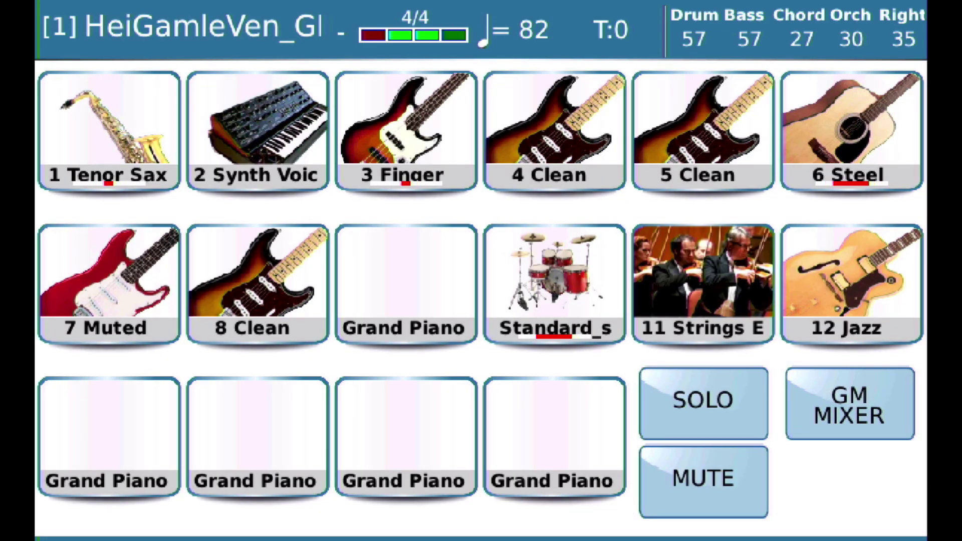
left_click(850, 405)
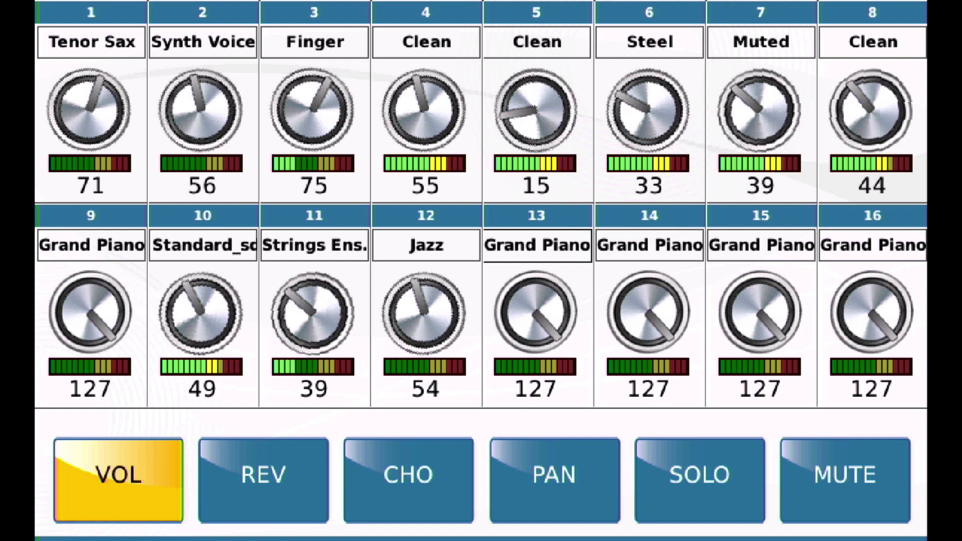
Raise the volume of part 5, Clean, to 100 in the GM mixer
left_click(535, 110)
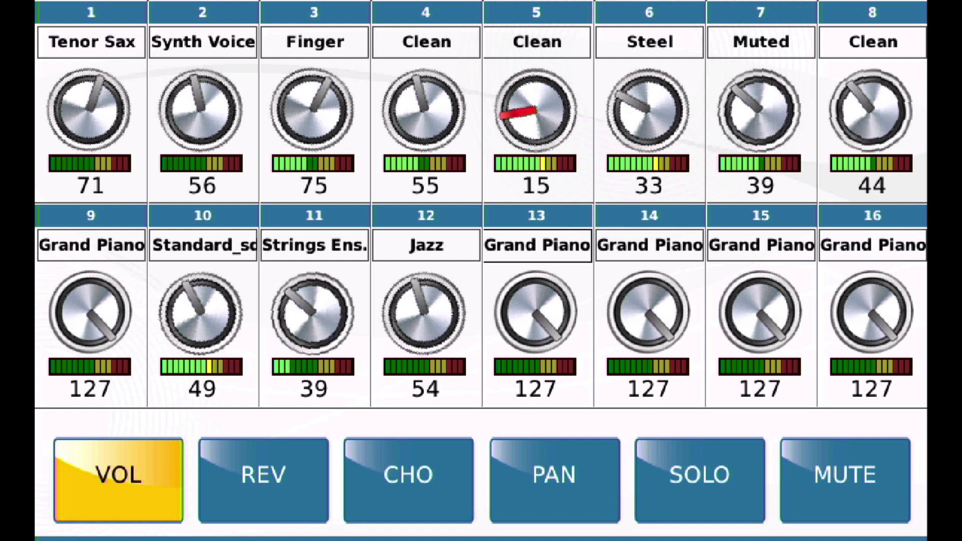
scroll(535, 110, "up", 6)
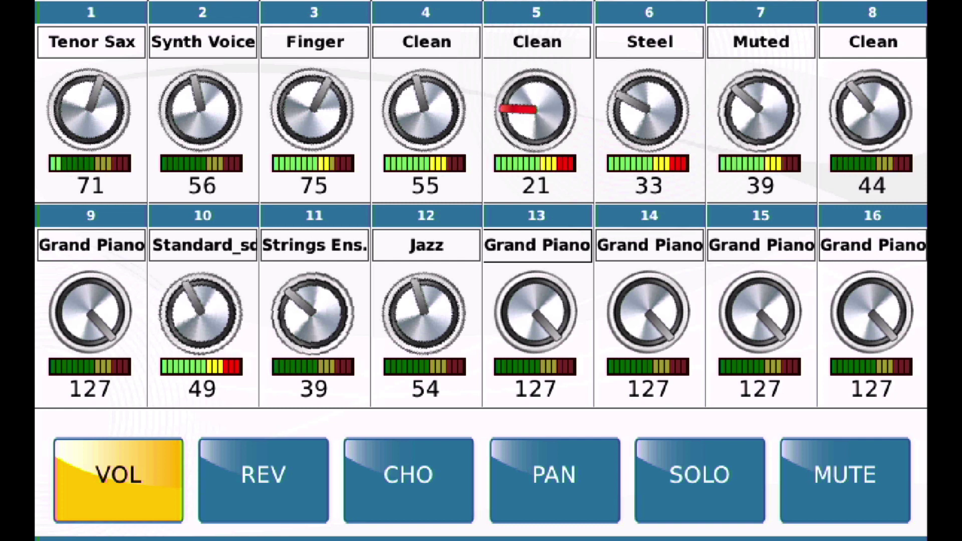
scroll(535, 111, "up", 20)
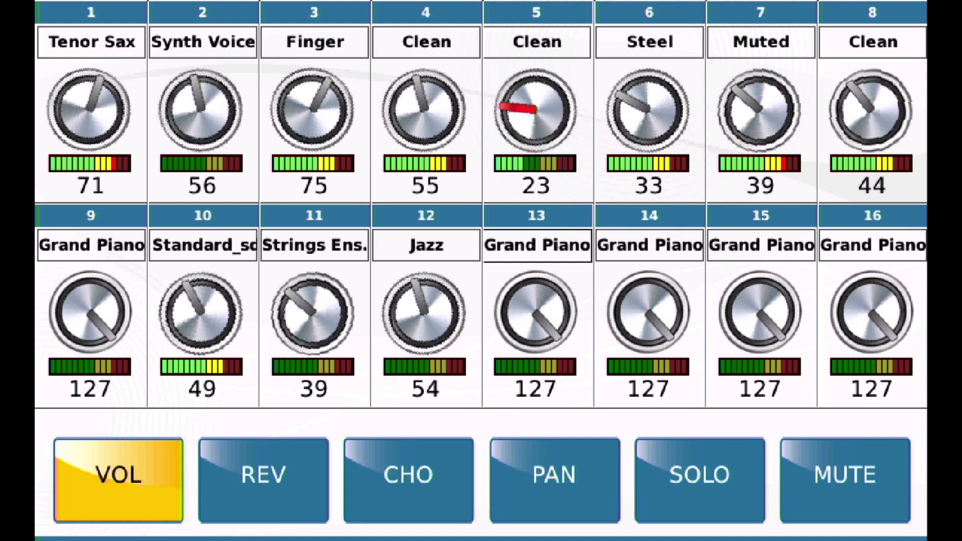
scroll(535, 110, "up", 20)
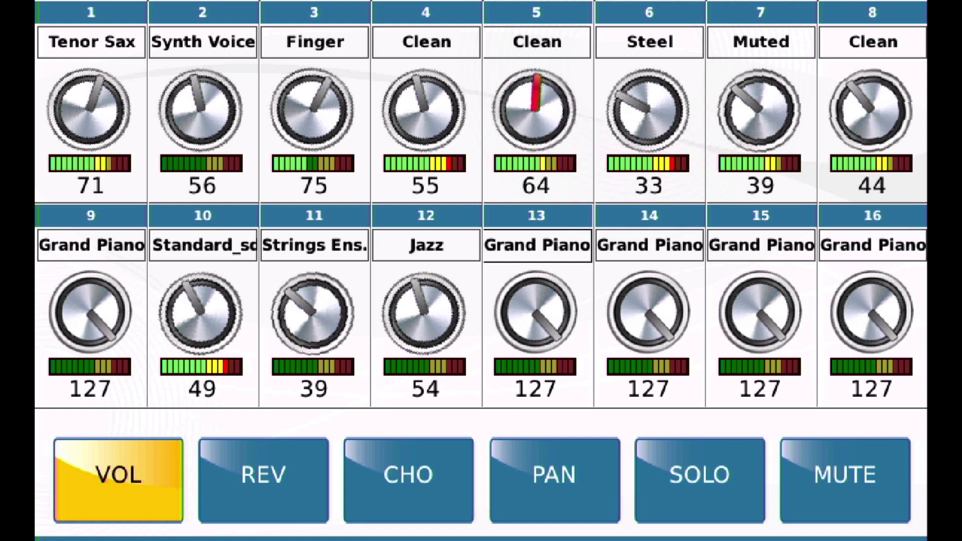
scroll(535, 110, "down", 2)
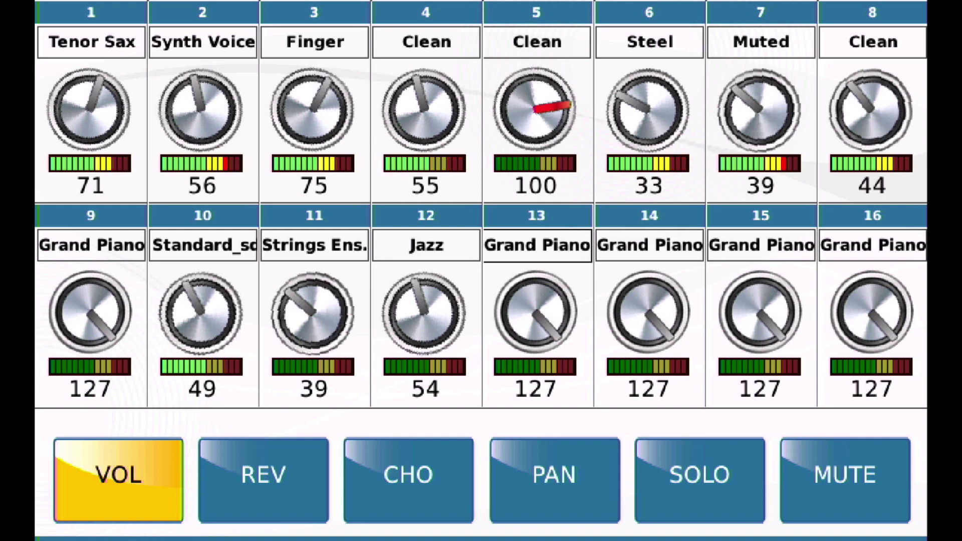
Save the raised mix of HeiGamleVen_GM - orig.mid and return to the song list
key("ctrl+s")
left_click(479, 249)
left_click(479, 402)
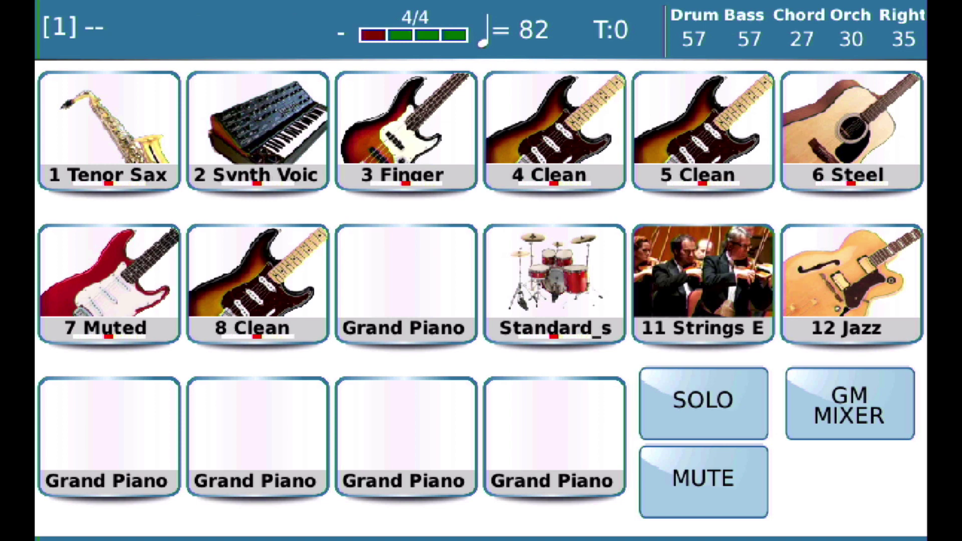
key("Escape")
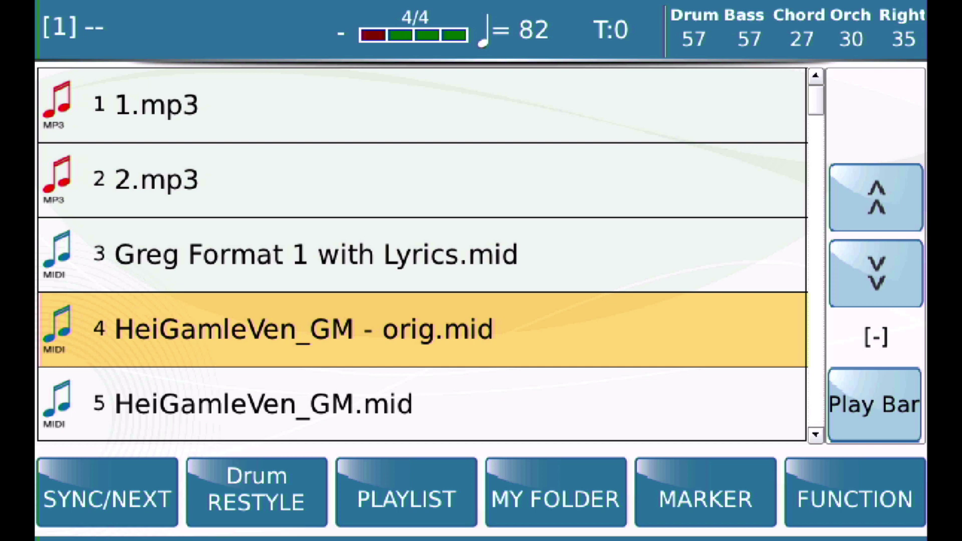
Check that Midi mix is off, reload HeiGamleVen_GM - orig.mid and view the saved part volumes in the GM mixer
left_click(855, 492)
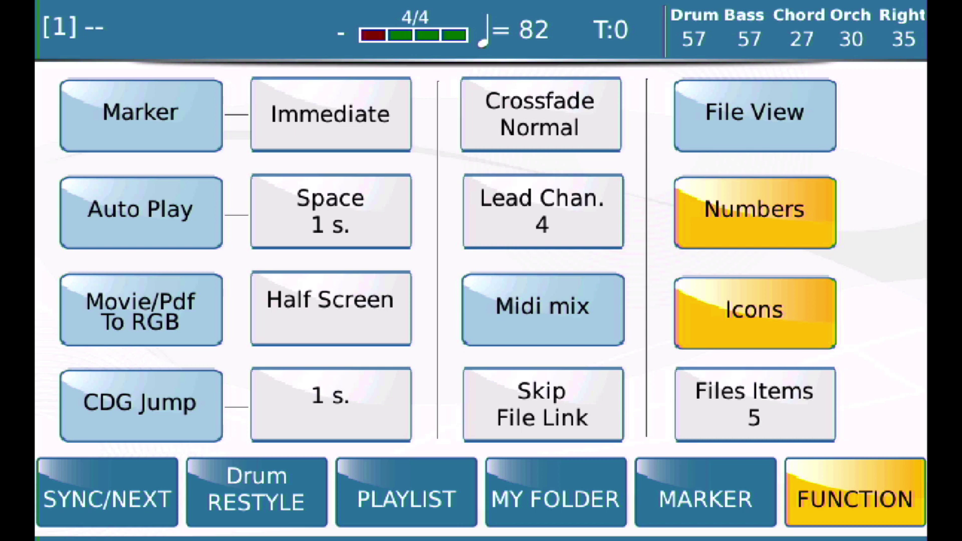
left_click(855, 492)
left_click(421, 329)
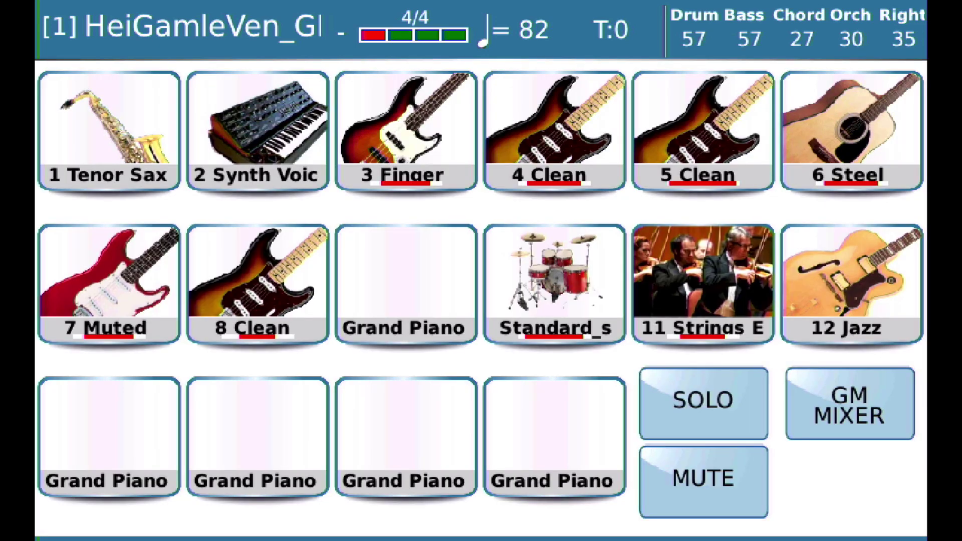
left_click(850, 404)
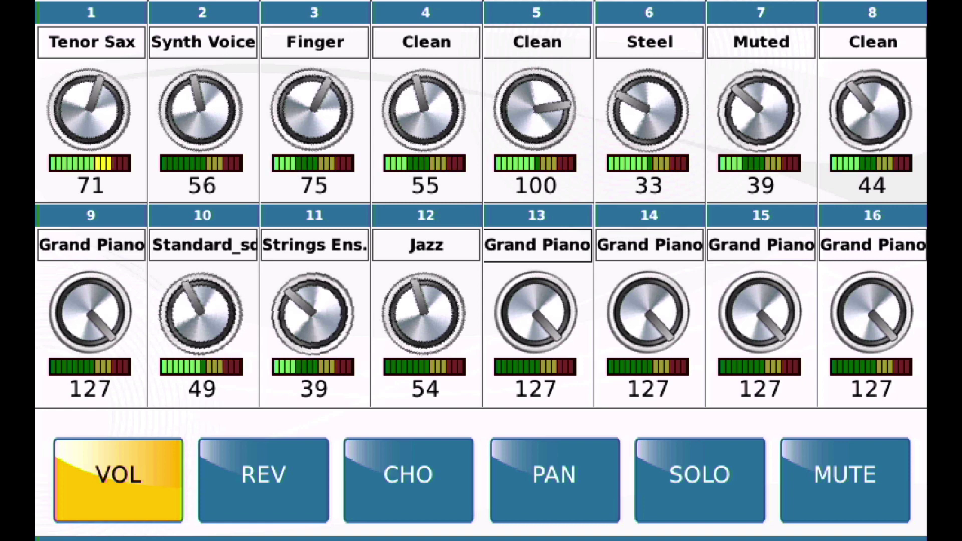
Switch Midi mix on in the player's function settings, load HeiGamleVen_GM - orig.mid and open the GM mixer
key("Menu")
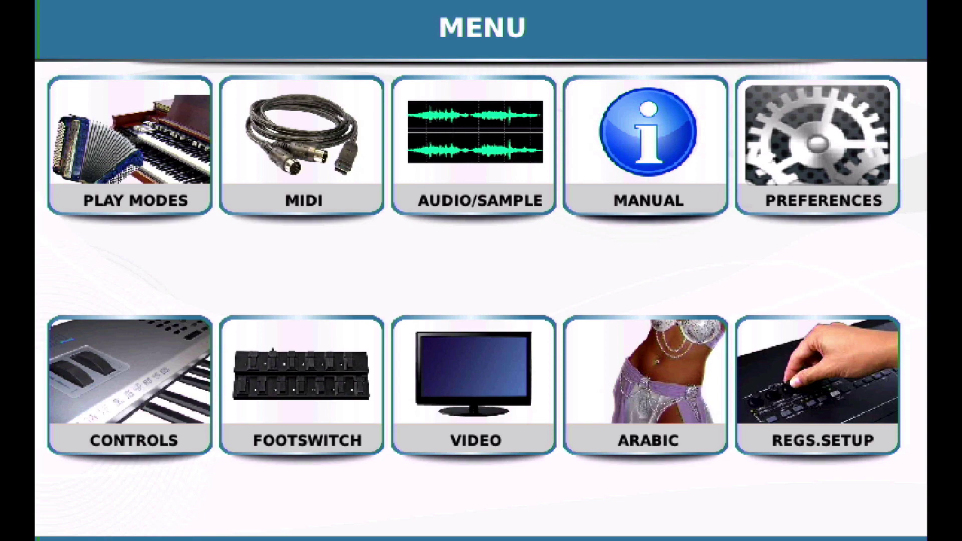
key("Escape")
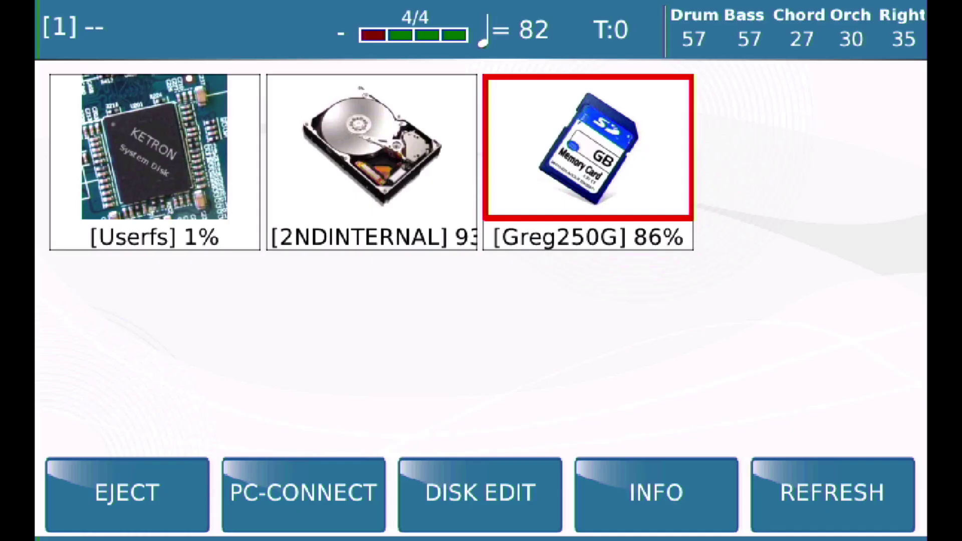
key("Return")
left_click(423, 329)
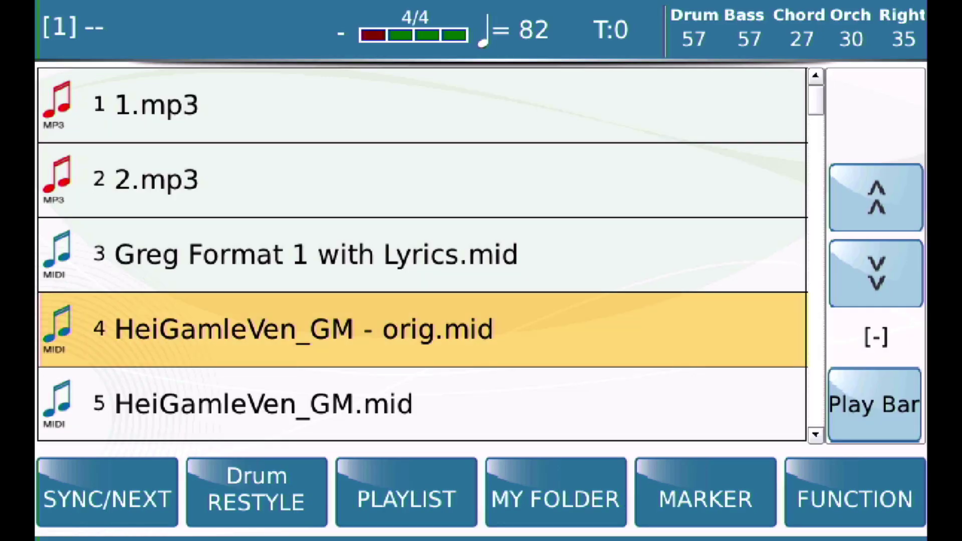
left_click(855, 492)
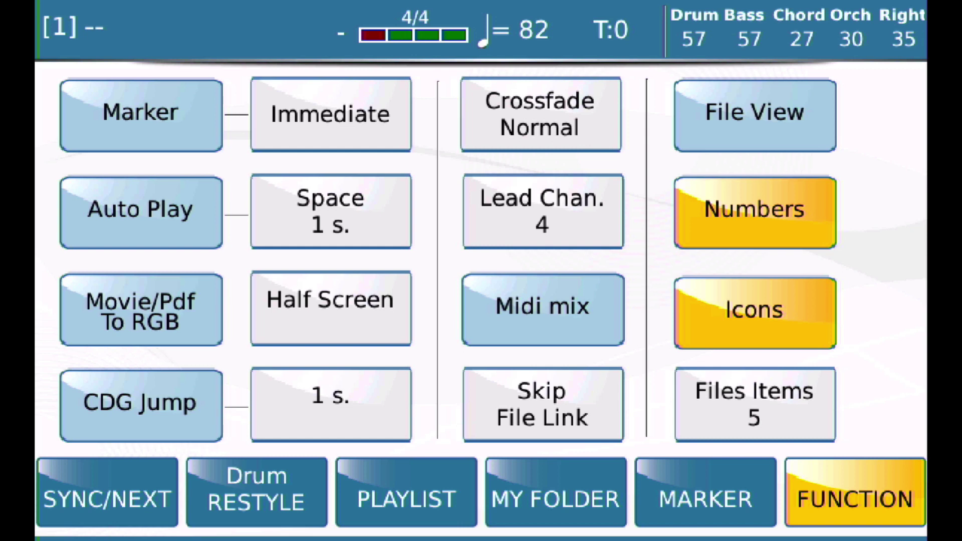
left_click(543, 309)
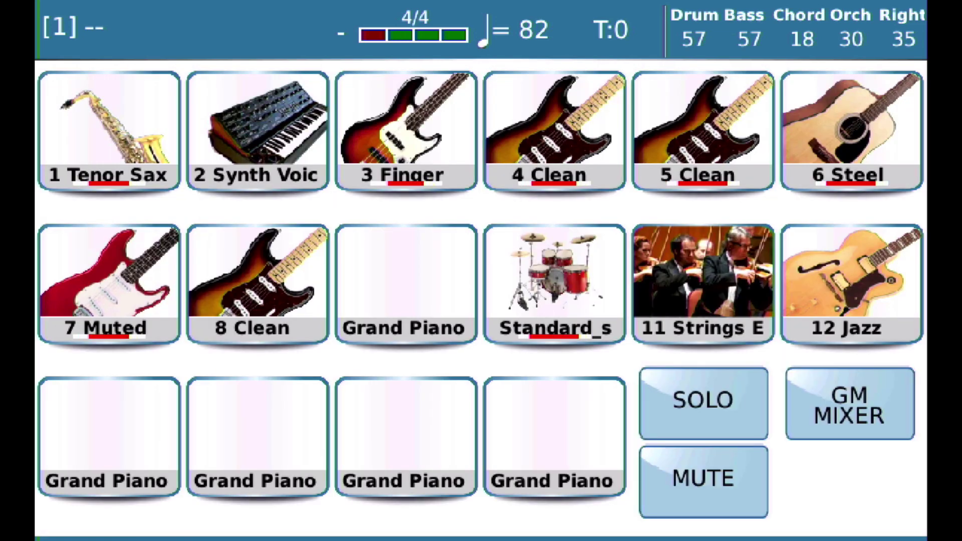
left_click(849, 403)
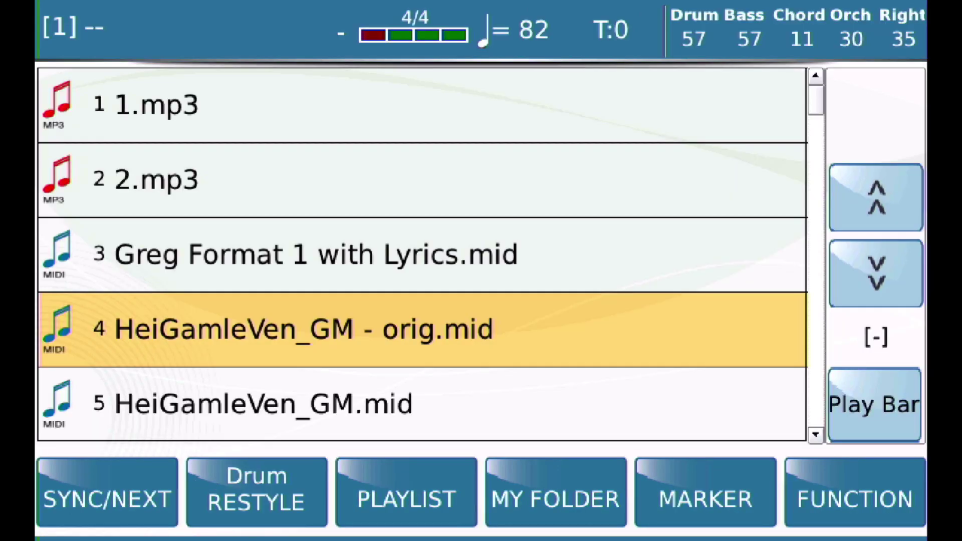
Switch Midi mix back off, reload HeiGamleVen_GM - orig.mid and open the GM mixer to check its volumes
left_click(854, 493)
left_click(543, 309)
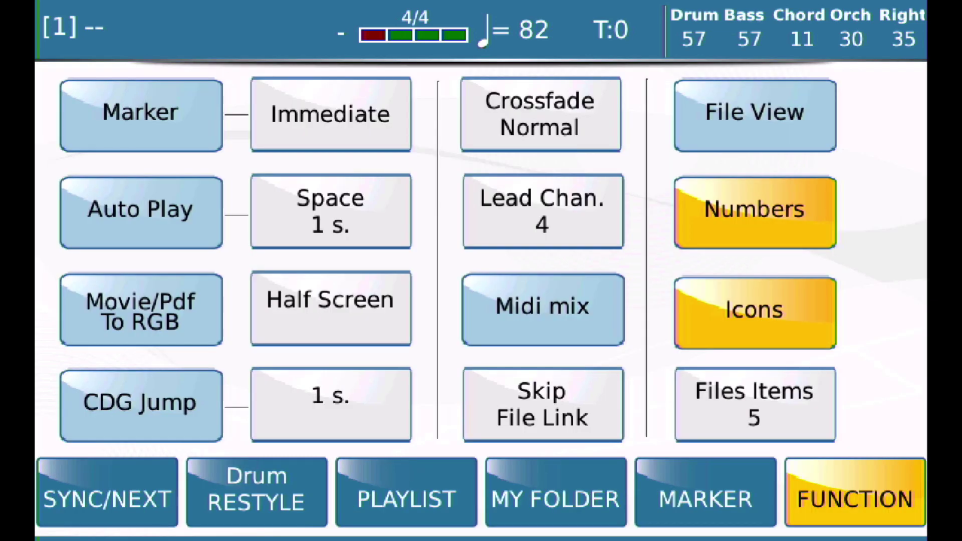
left_click(855, 493)
left_click(422, 329)
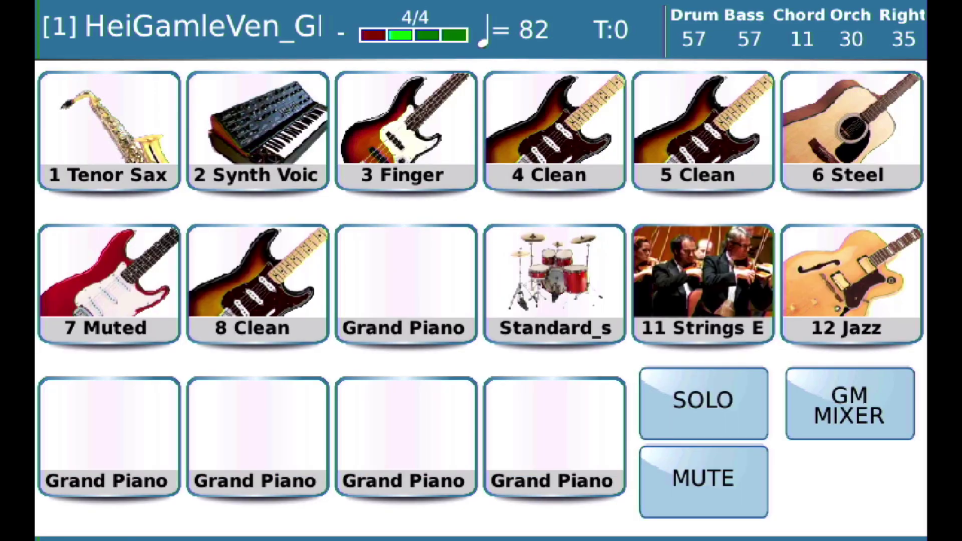
left_click(850, 404)
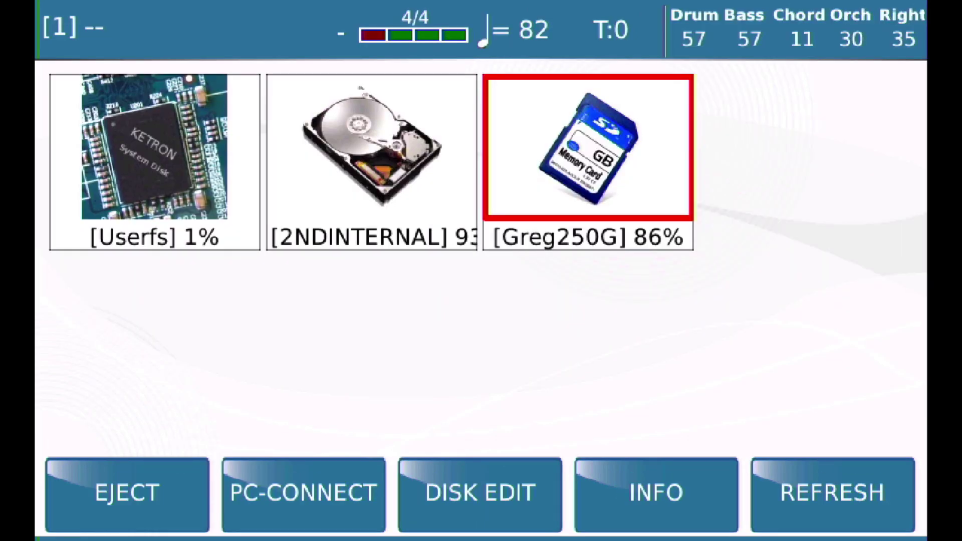
Open the memory card, switch Midi mix on in the player's function settings and leave them
left_click(587, 147)
left_click(855, 493)
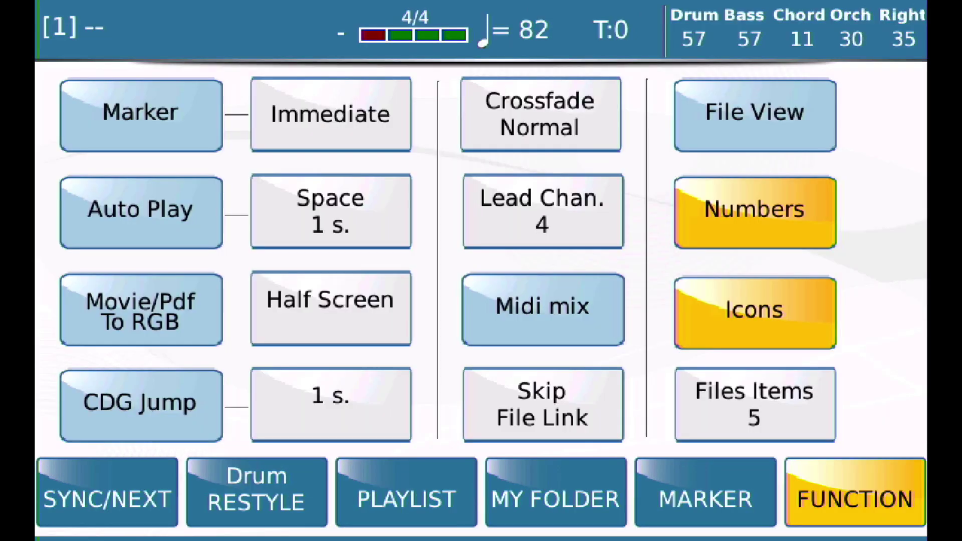
left_click(543, 310)
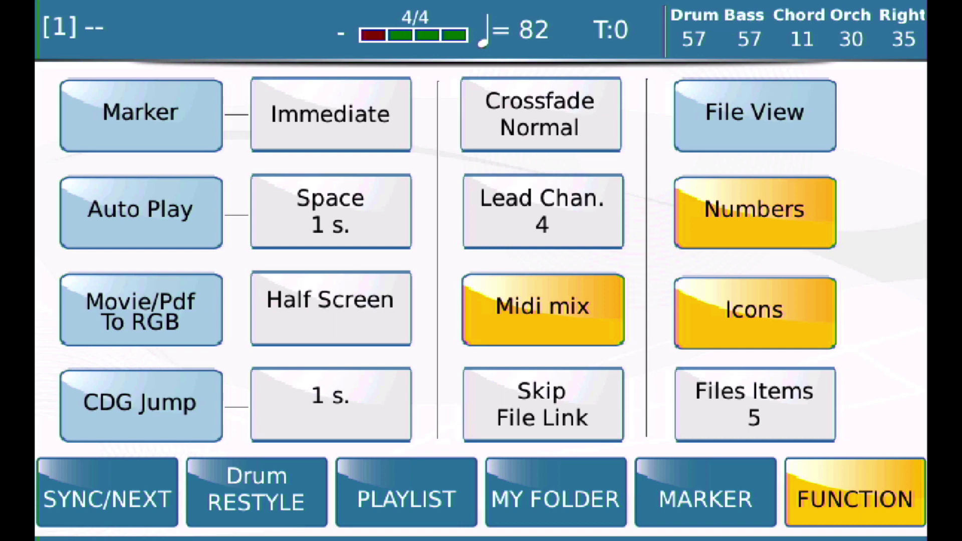
key("Escape")
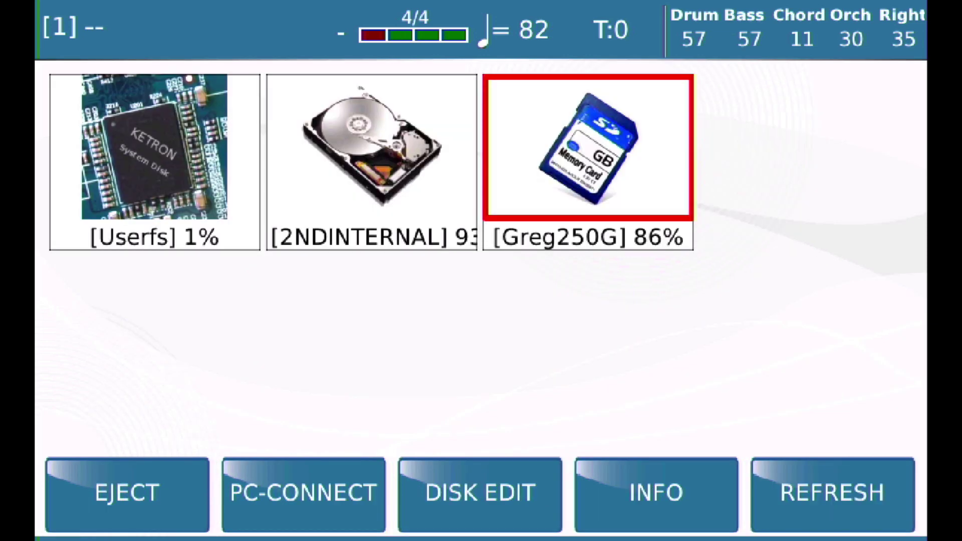
key("Escape")
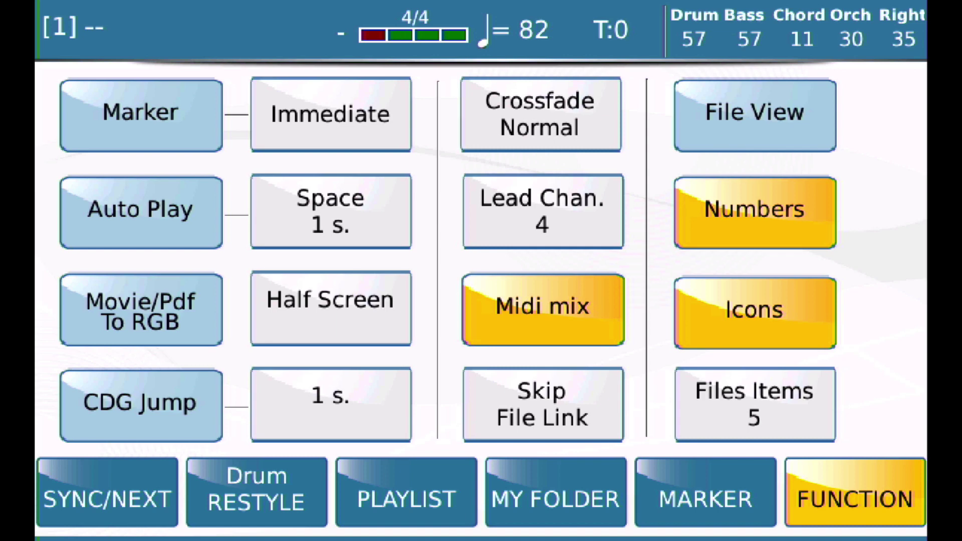
key("Escape")
Play HeiGamleVen_GM - orig.mid with Midi mix on, examine the part volumes in the GM mixer and exit
left_click(422, 329)
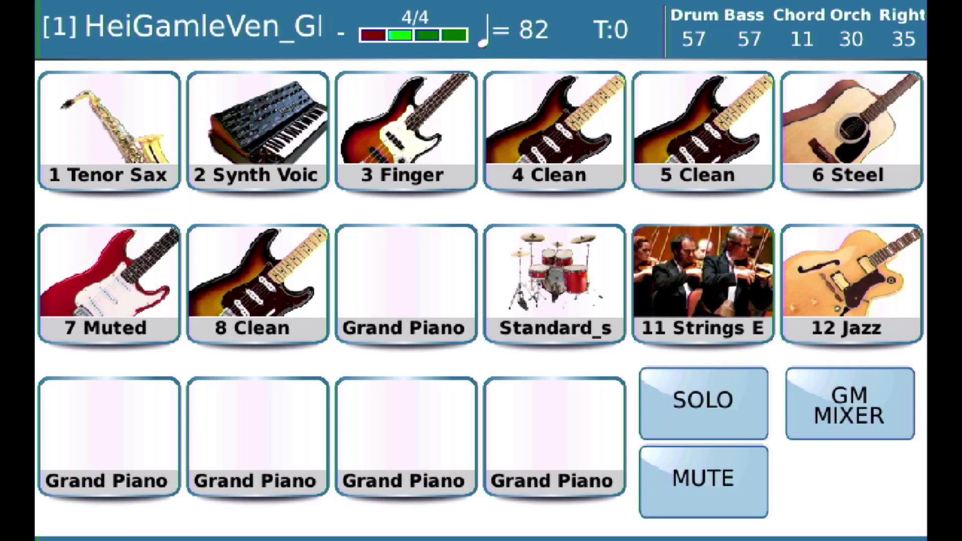
left_click(850, 404)
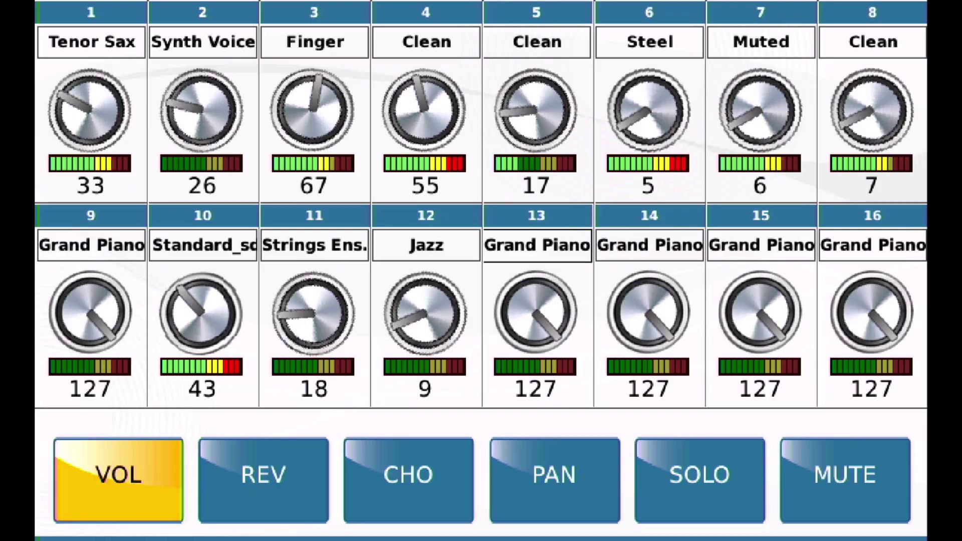
key("Escape")
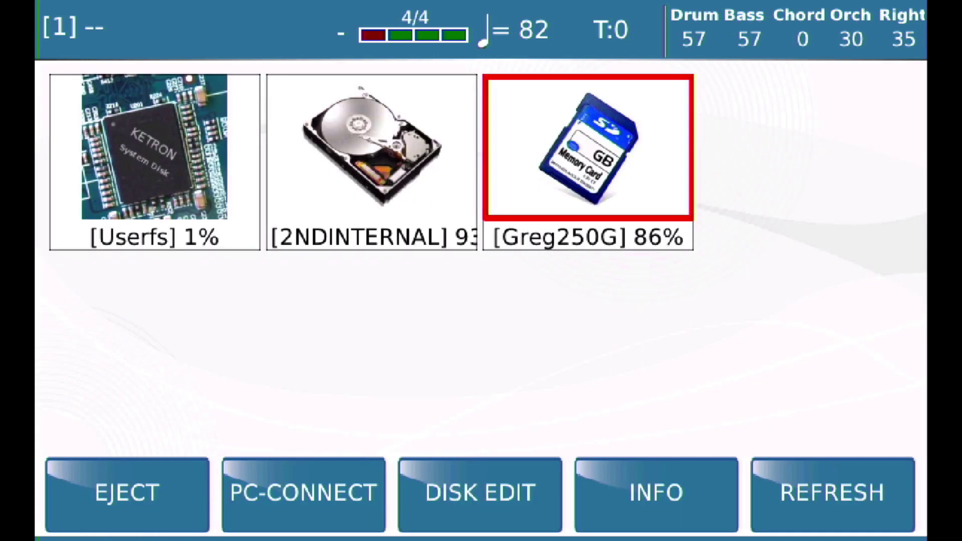
Reload HeiGamleVen_GM - orig.mid from the memory card and examine how the Chord level affects the GM mixer volumes
left_click(588, 147)
left_click(422, 329)
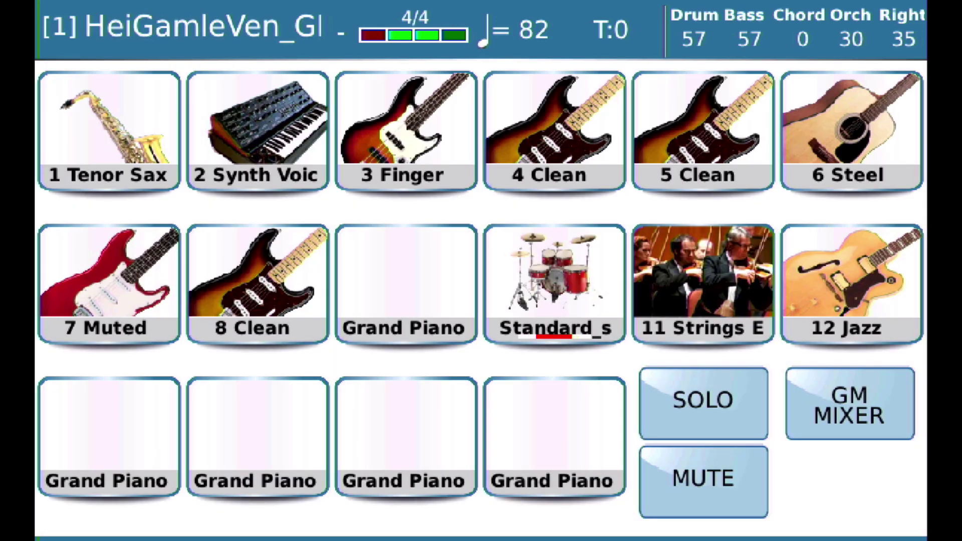
left_click(850, 403)
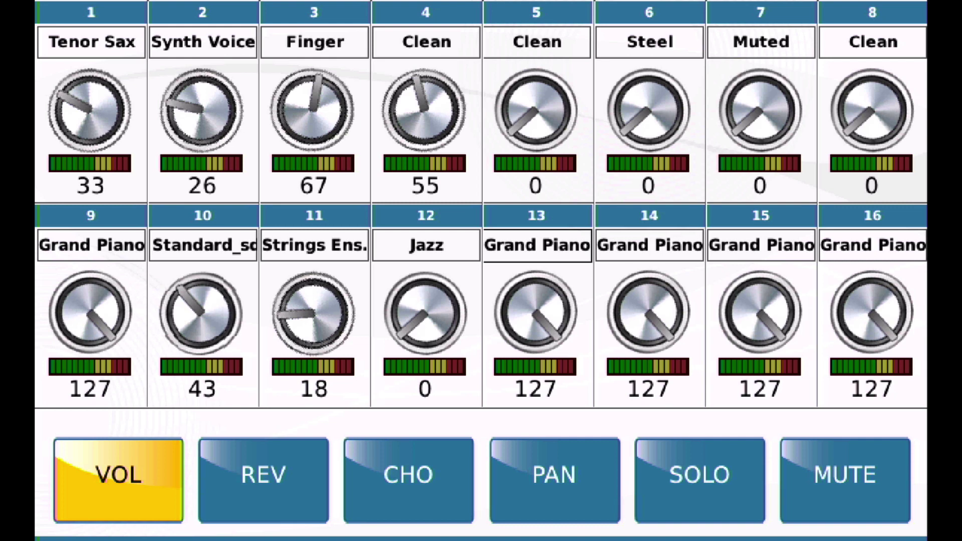
Switch Midi mix off, play HeiGamleVen_GM - orig.mid again and open the GM mixer to compare its part volumes
key("Escape")
key("Escape")
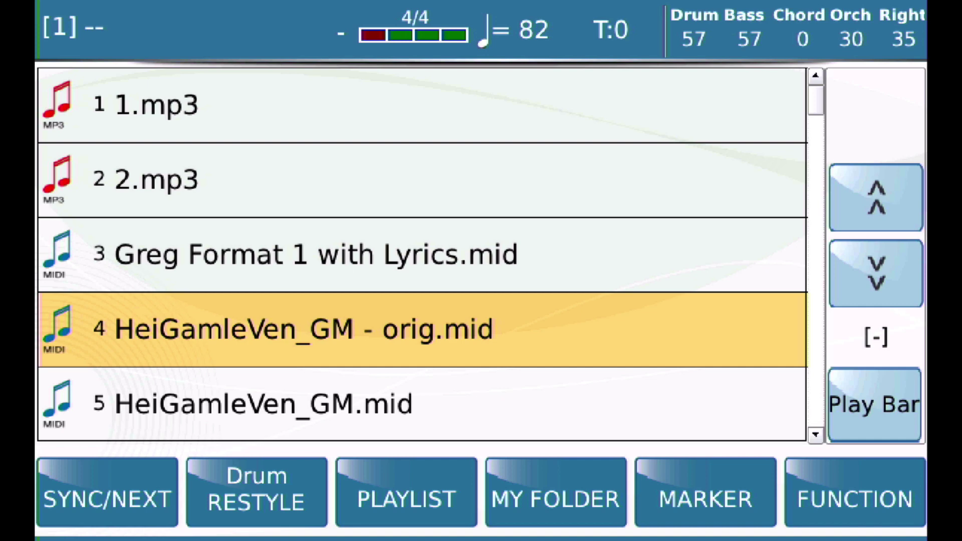
left_click(855, 492)
left_click(542, 310)
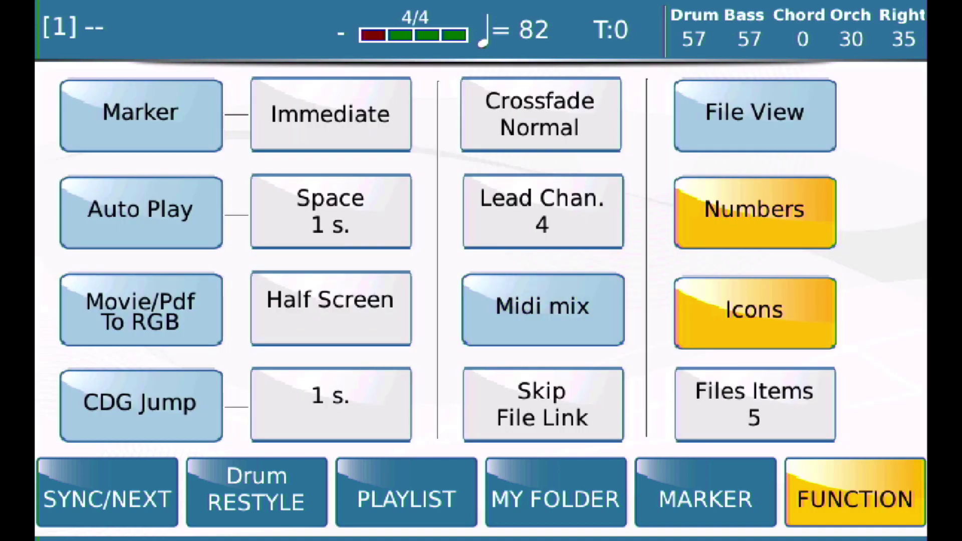
left_click(855, 492)
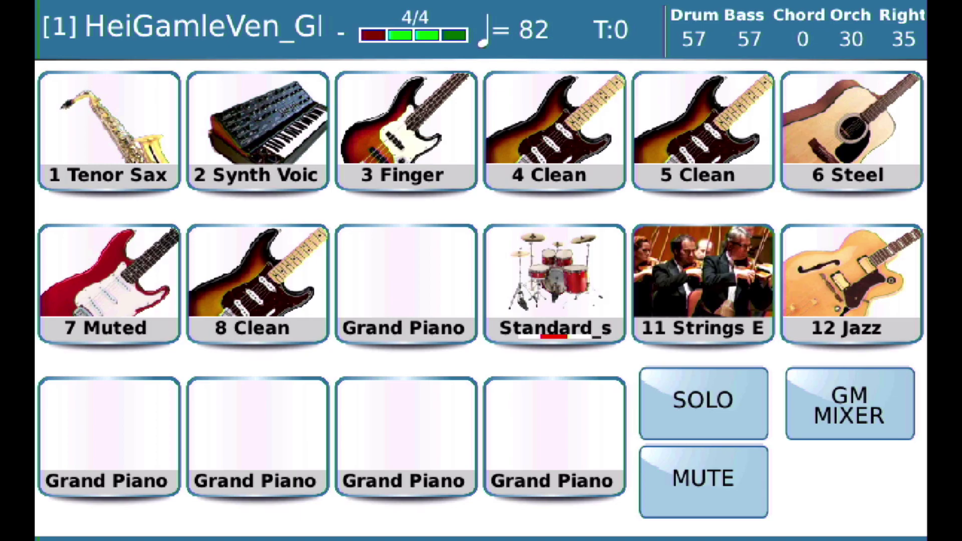
left_click(850, 404)
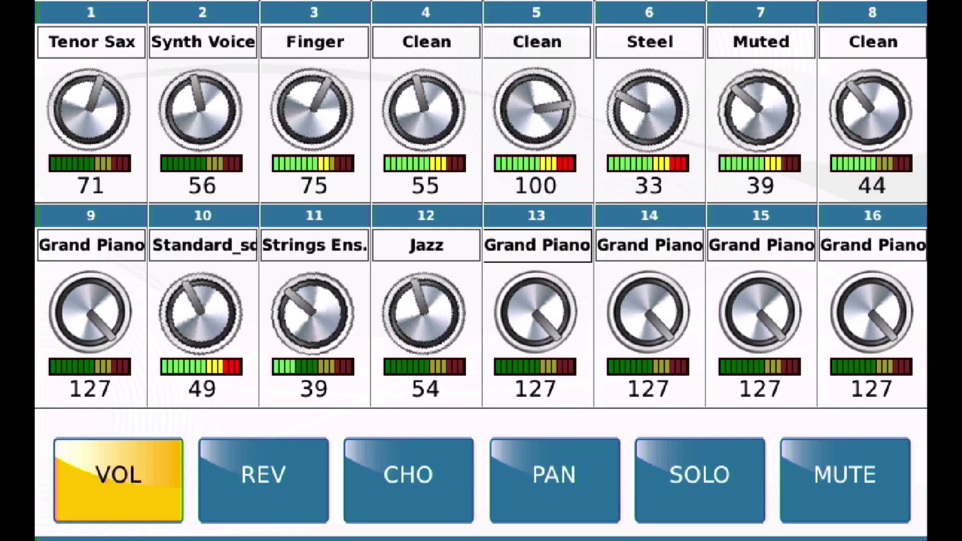